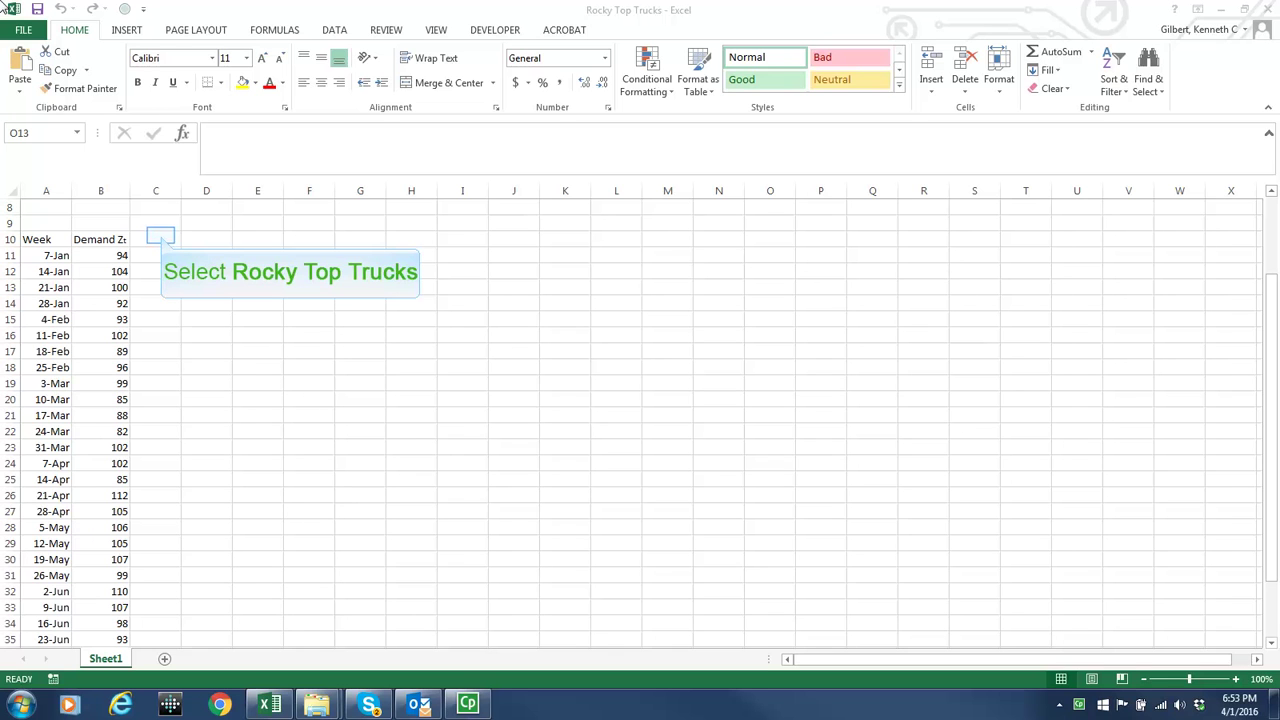
- Add the header Zhatt in C10 and start its column in C11 with the formula =B11
click(160, 237)
text(Zhatt)
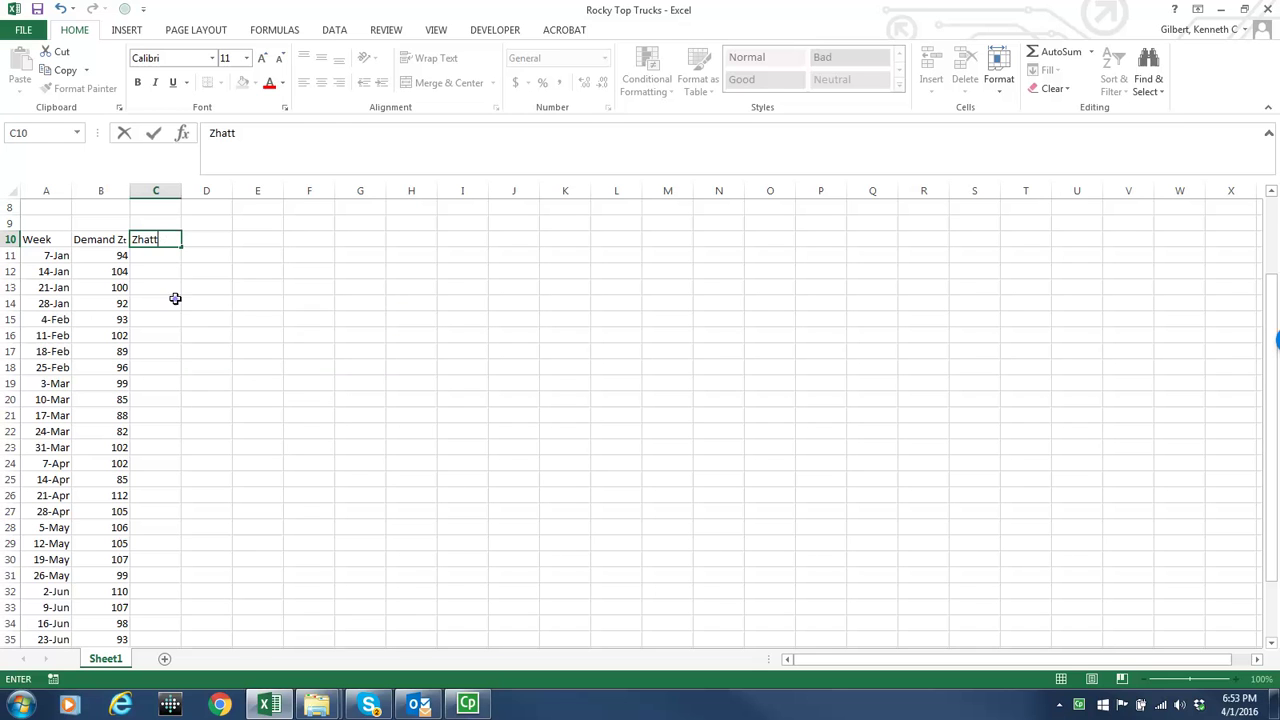
key(Return)
text(=)
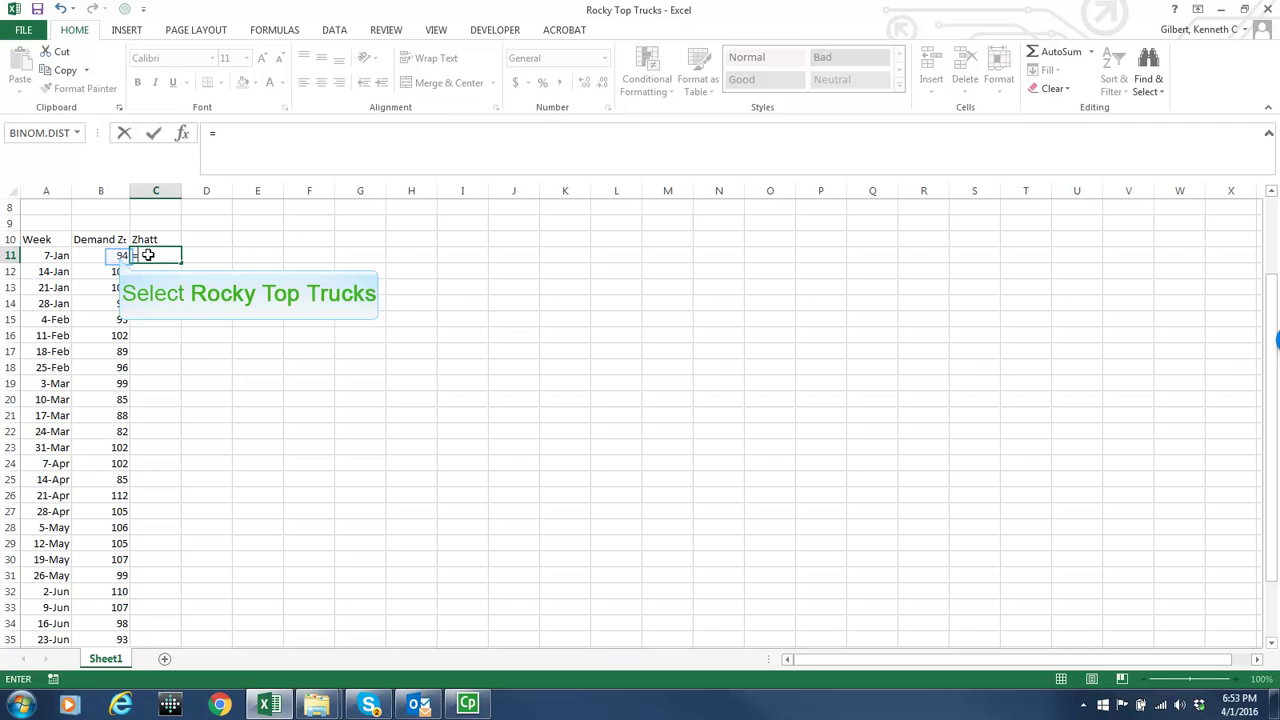
click(119, 257)
key(Return)
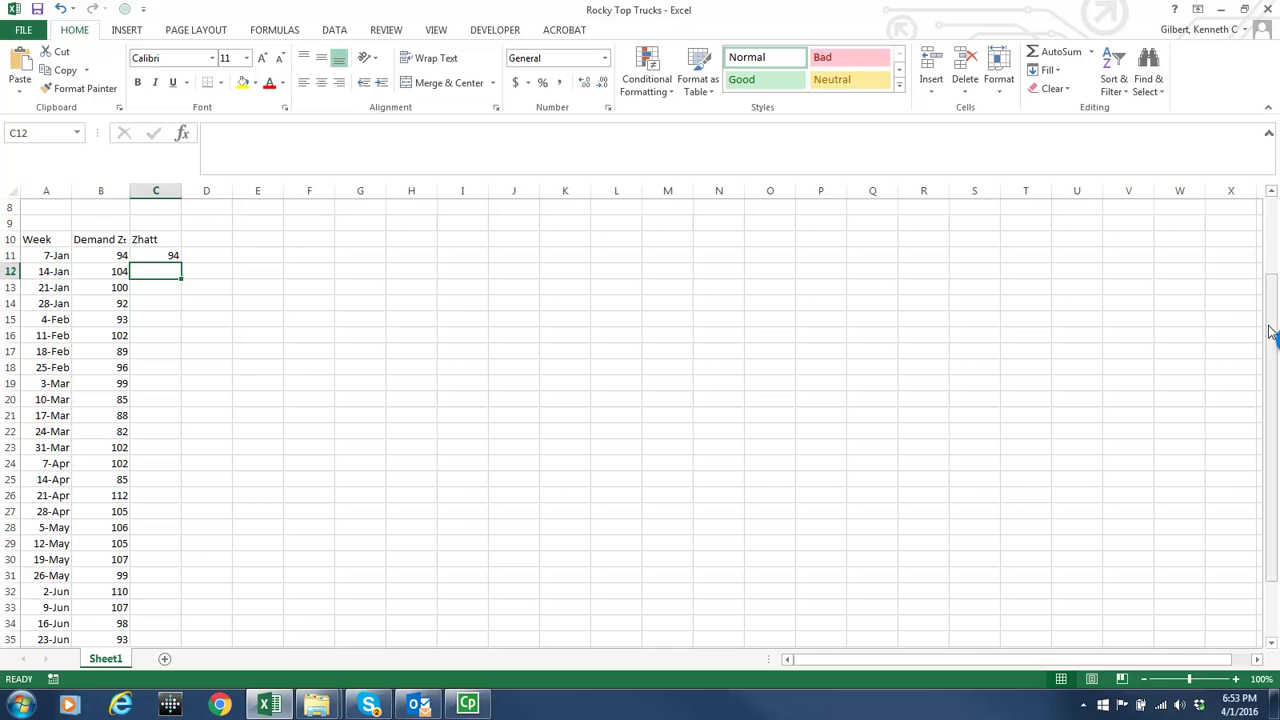
- Label cell B7 as alpha and enter the smoothing constant 0.1 in C7
drag(1272, 333, 1273, 265)
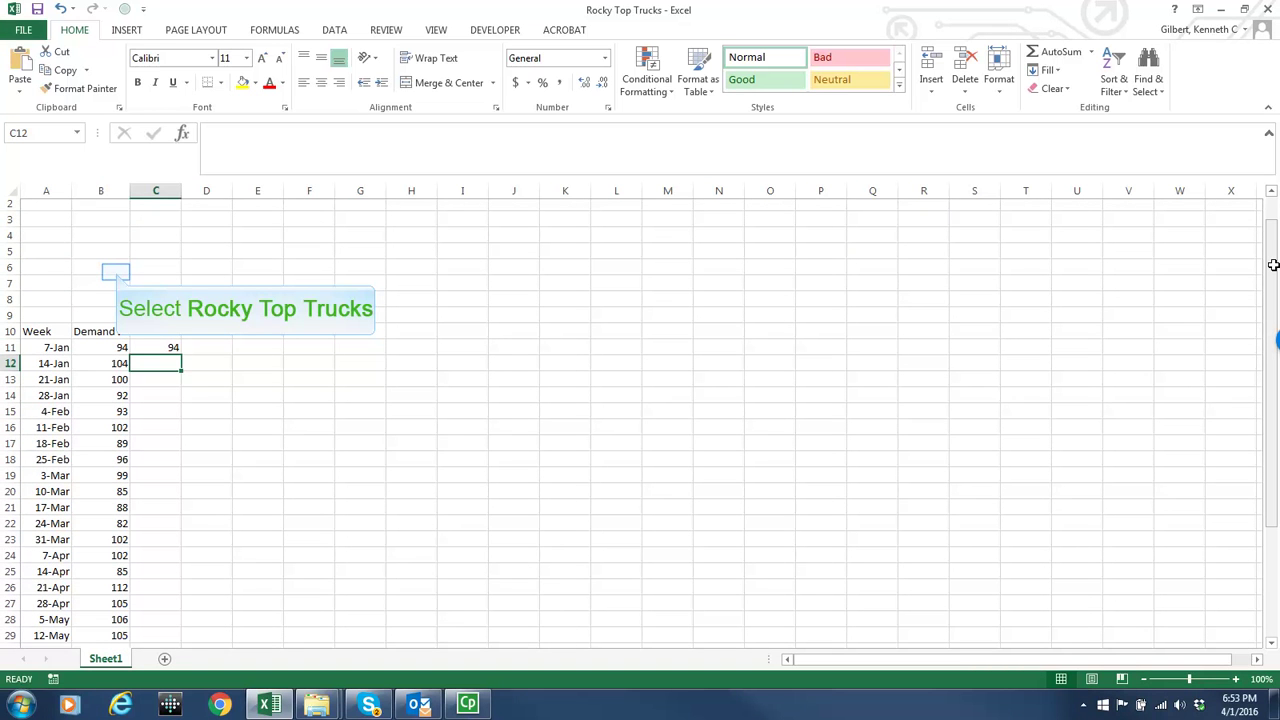
click(116, 272)
text(alpha)
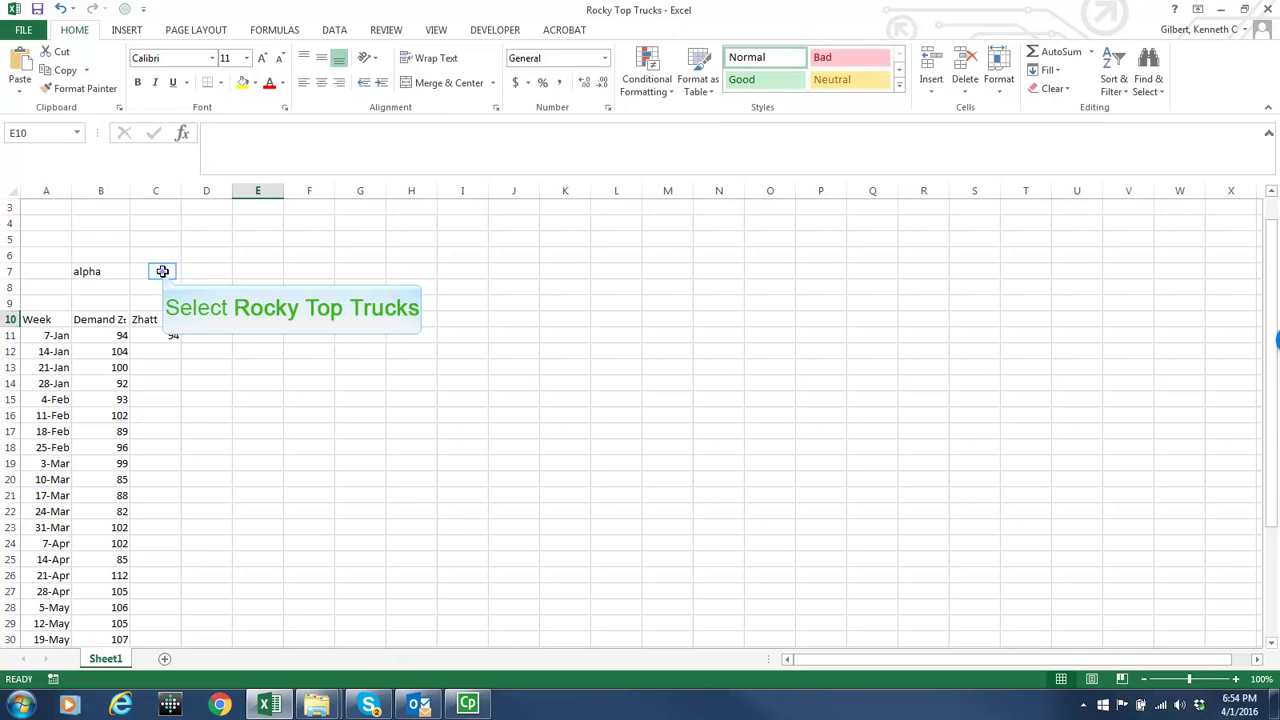
click(163, 271)
text(0.1)
key(Return)
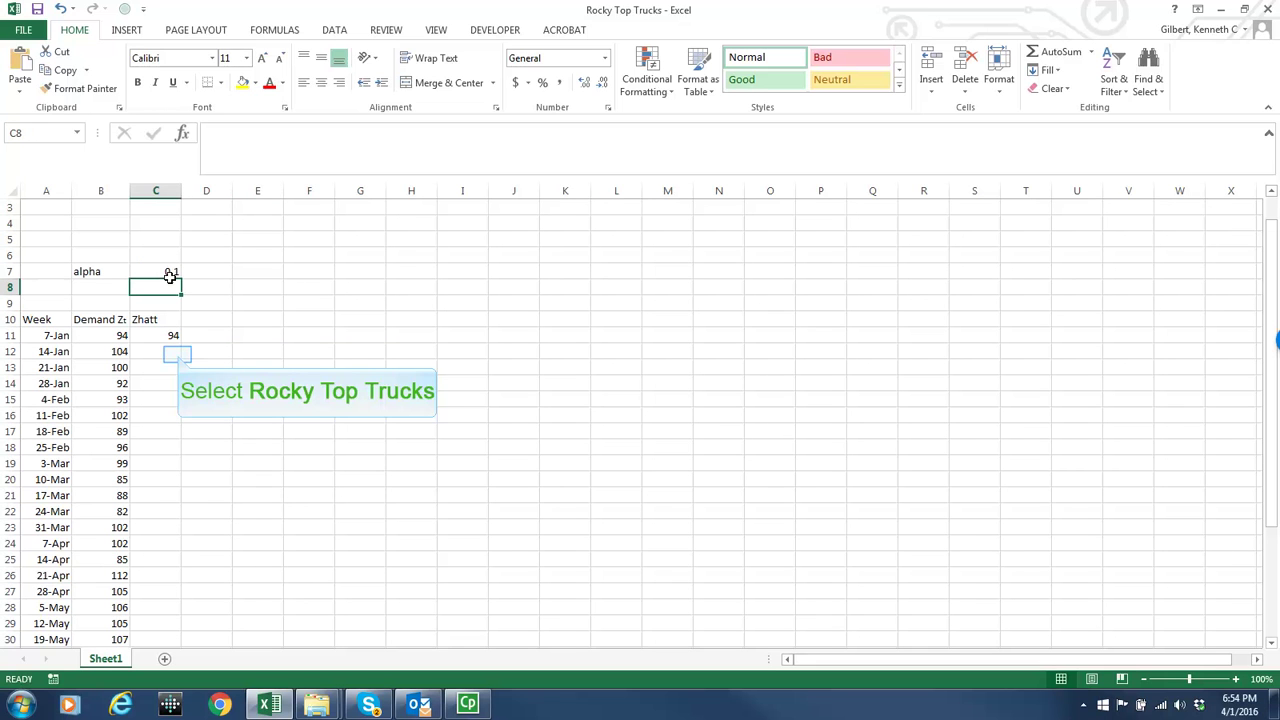
- Enter the exponential smoothing formula =C7*B12+(1-C7)*C11 in C12
click(177, 354)
text(=)
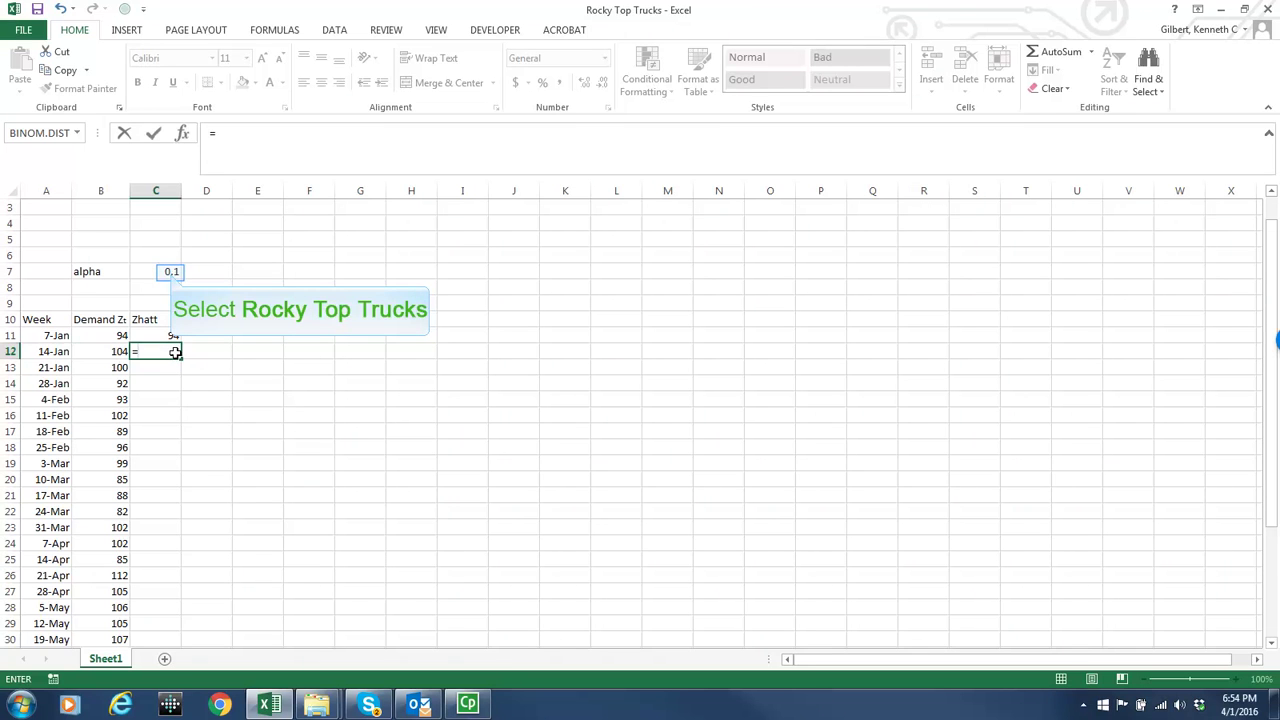
click(171, 272)
text(*)
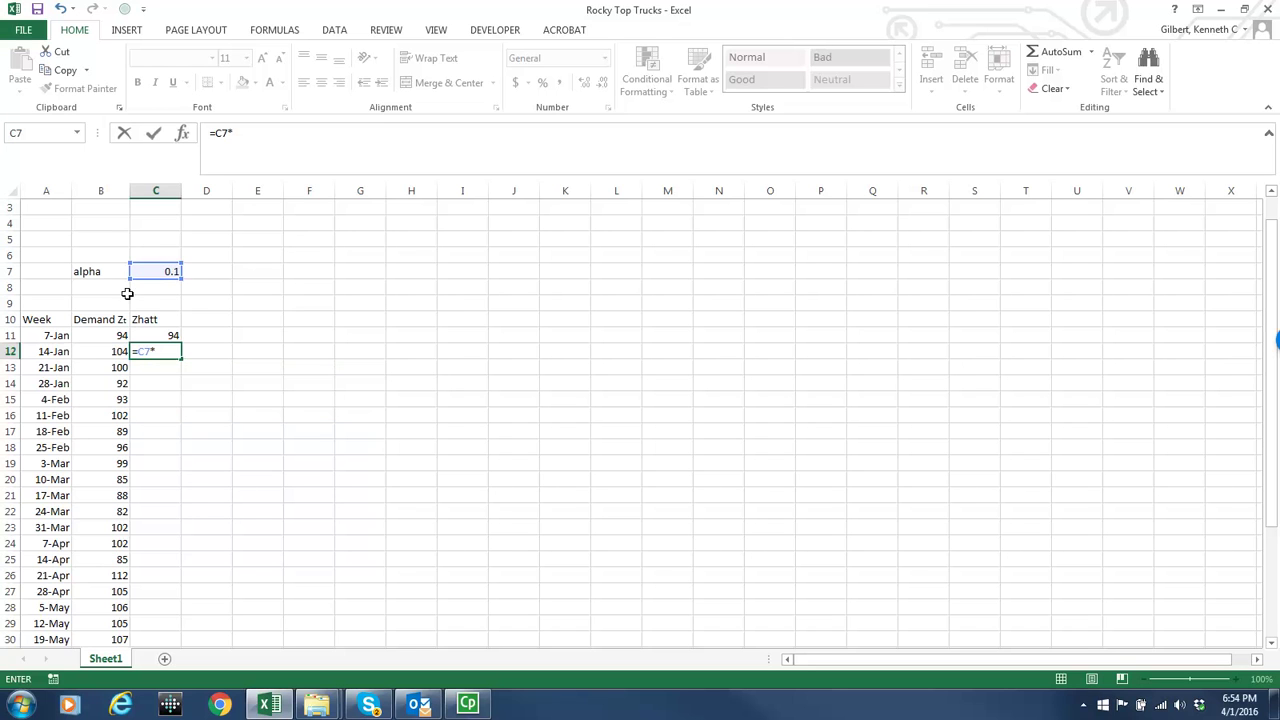
click(116, 352)
text(+(1-)
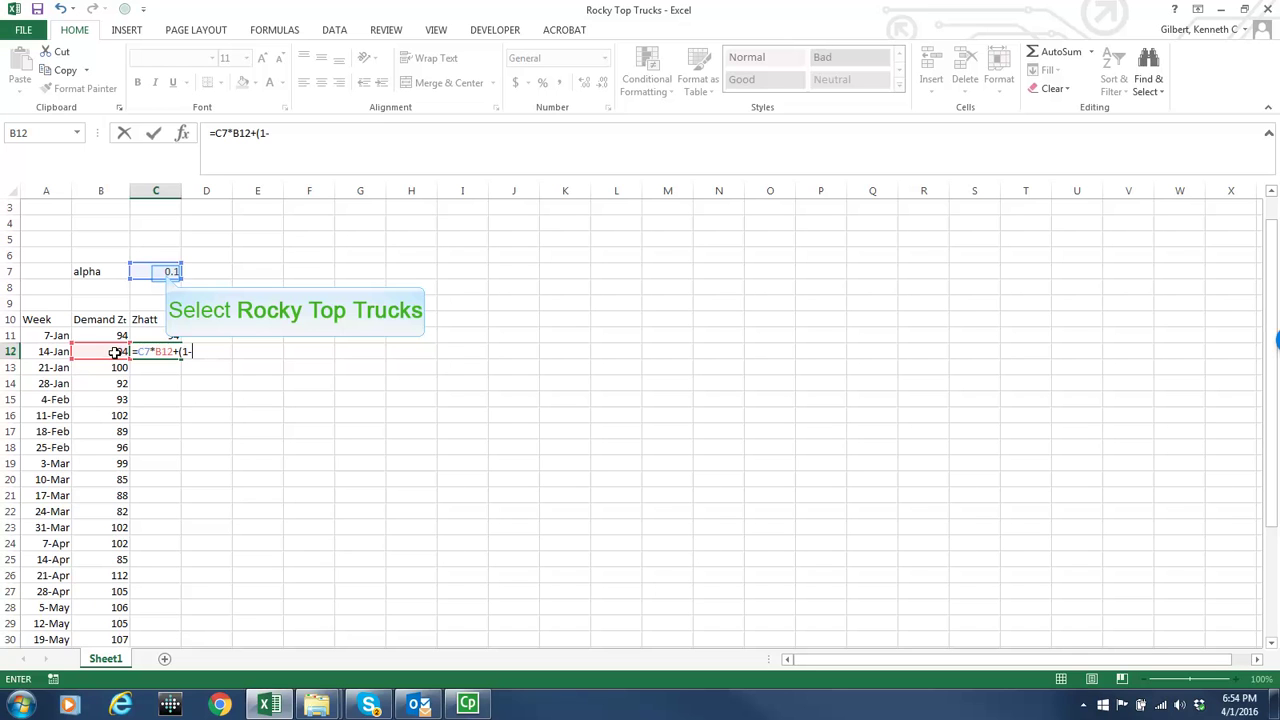
click(166, 272)
text())
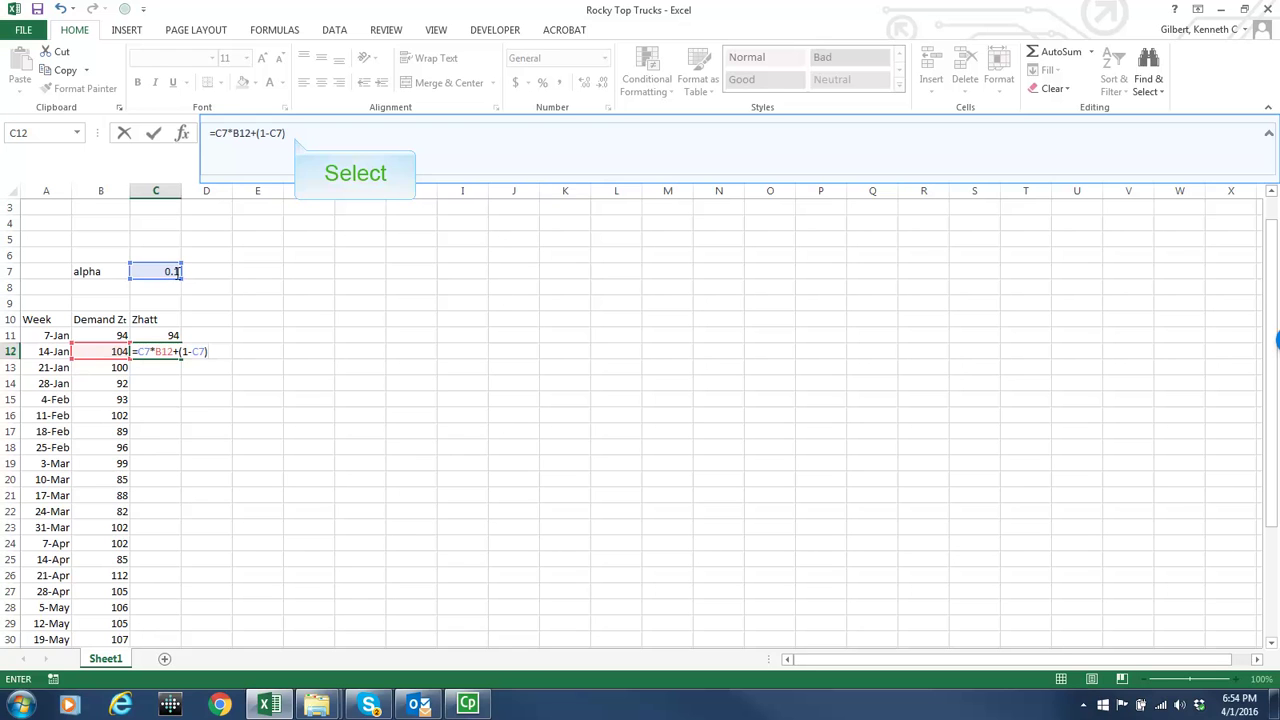
click(295, 135)
text(*)
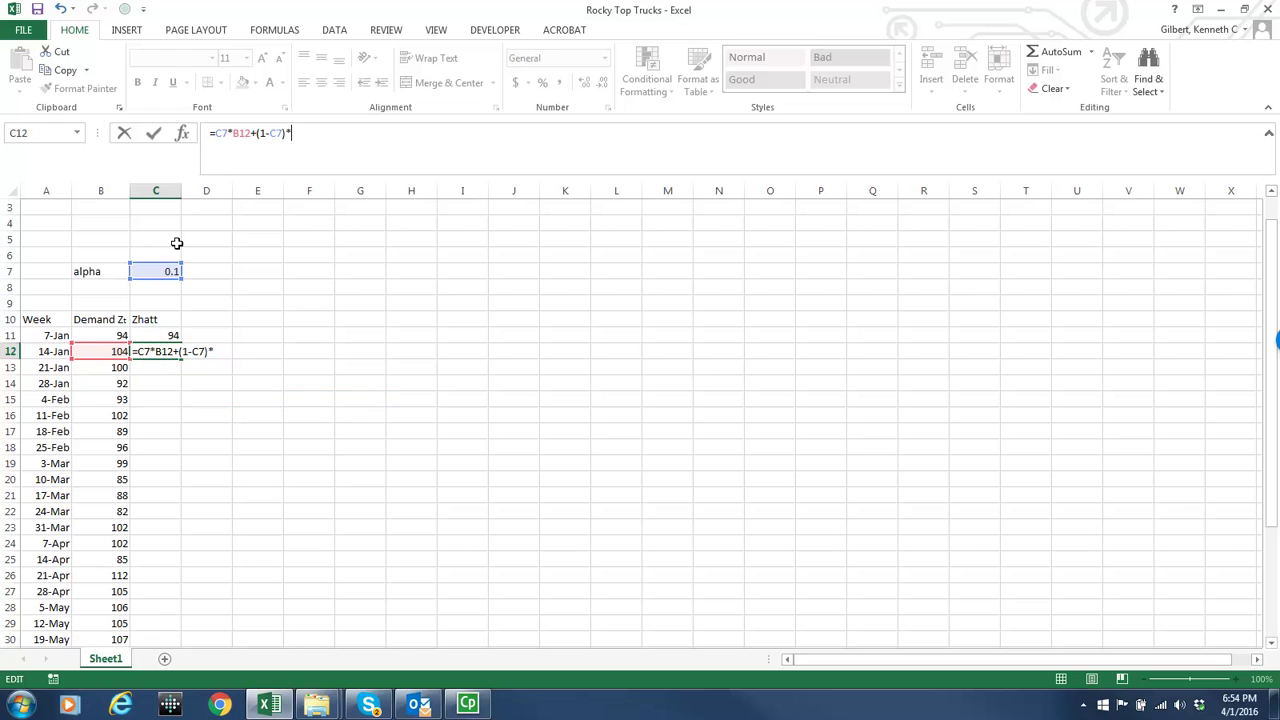
click(170, 335)
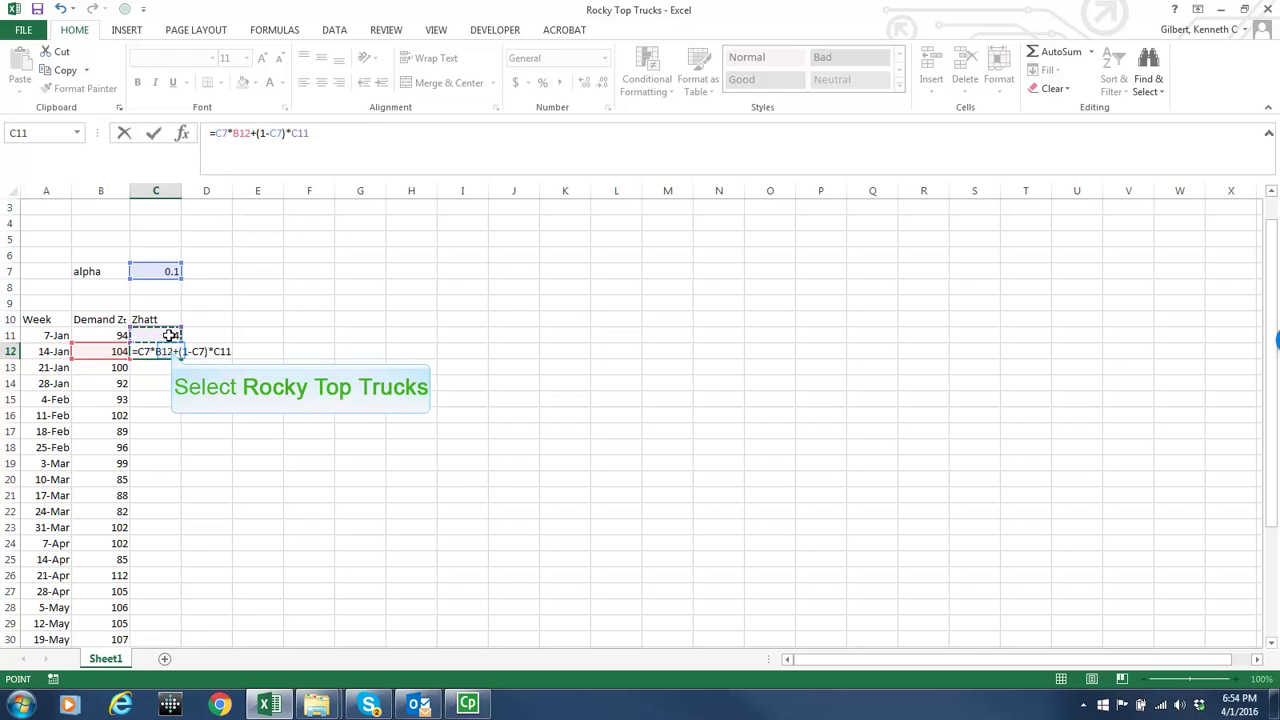
key(ctrl+Return)
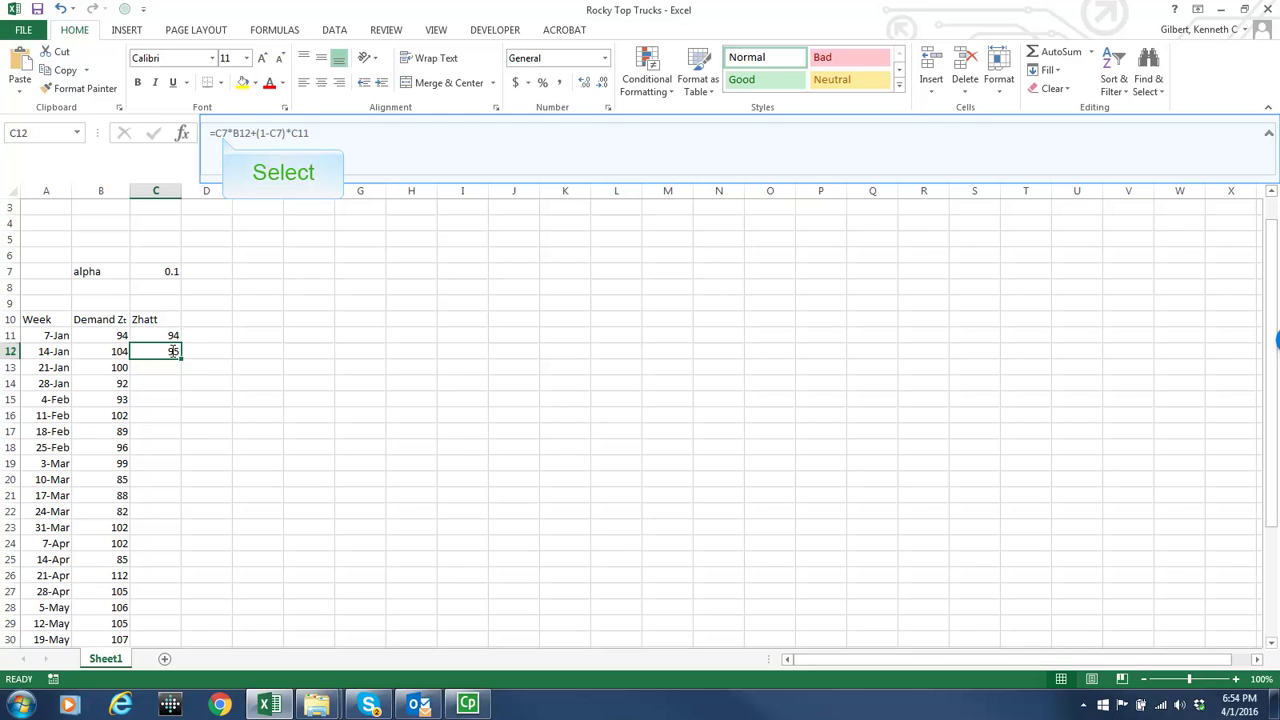
- Fix both alpha references in the C12 formula to C$7 and fill the formula down to C40
click(223, 137)
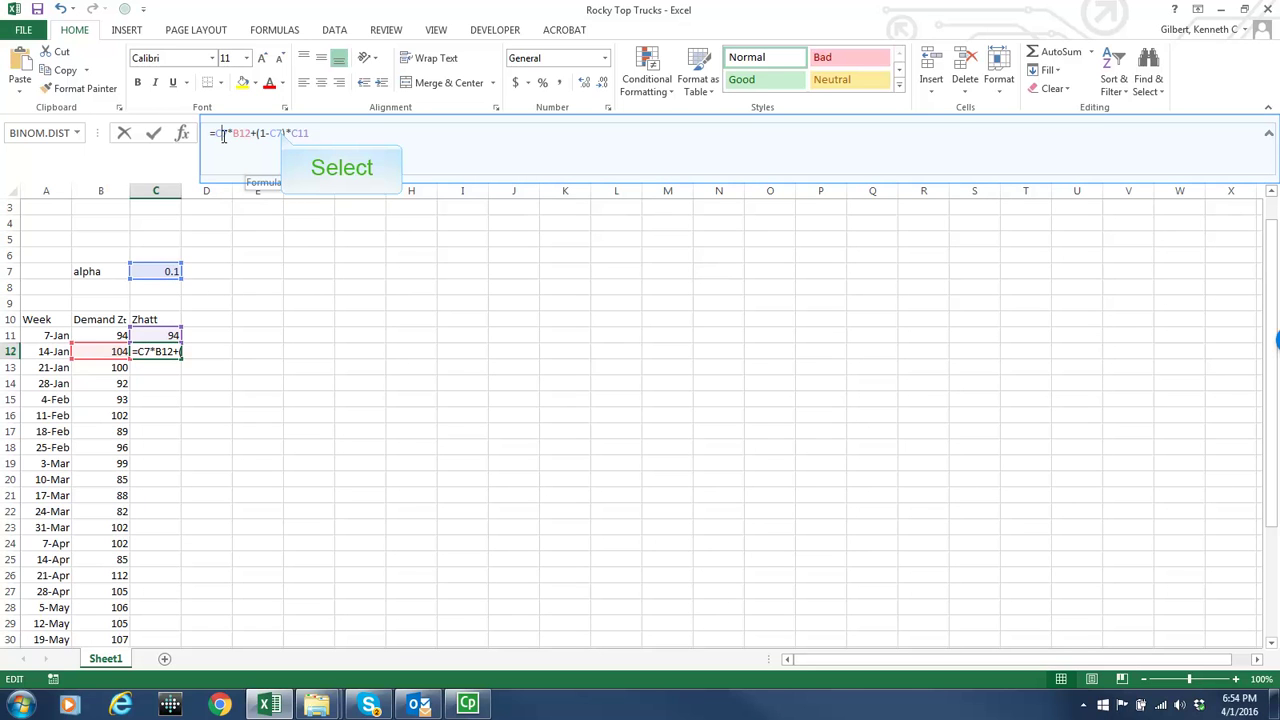
text($)
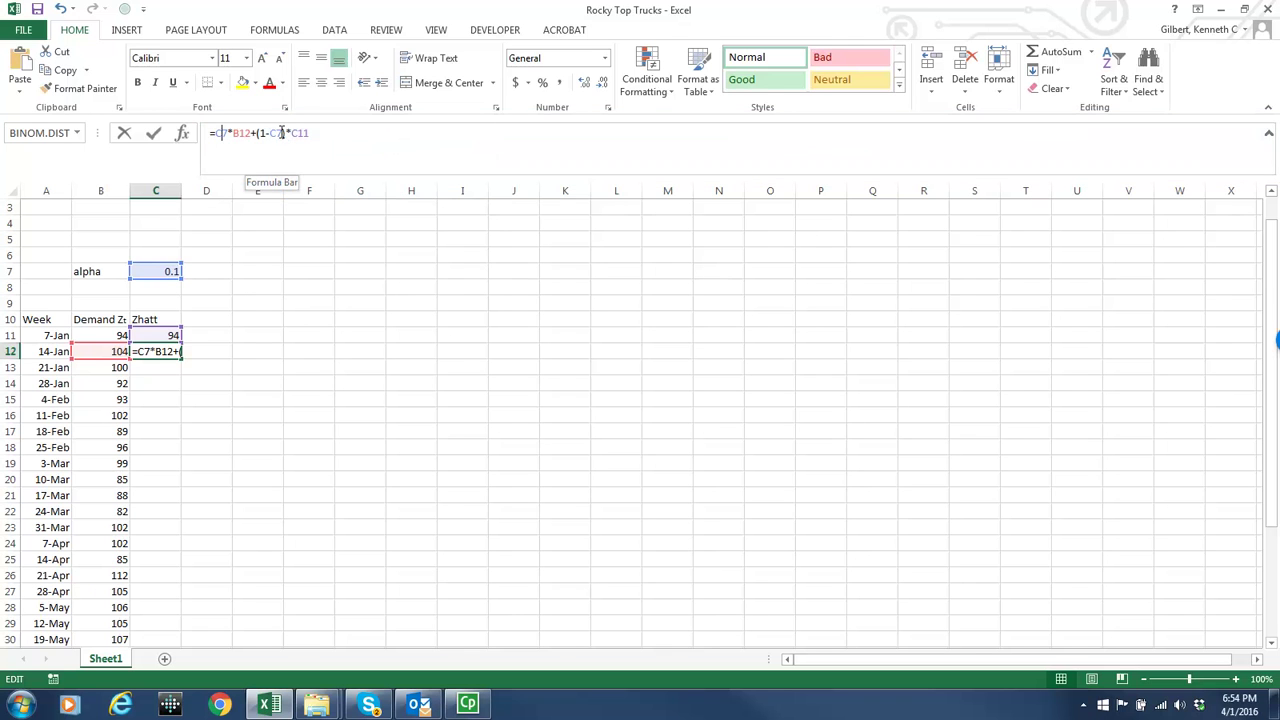
click(281, 133)
text($)
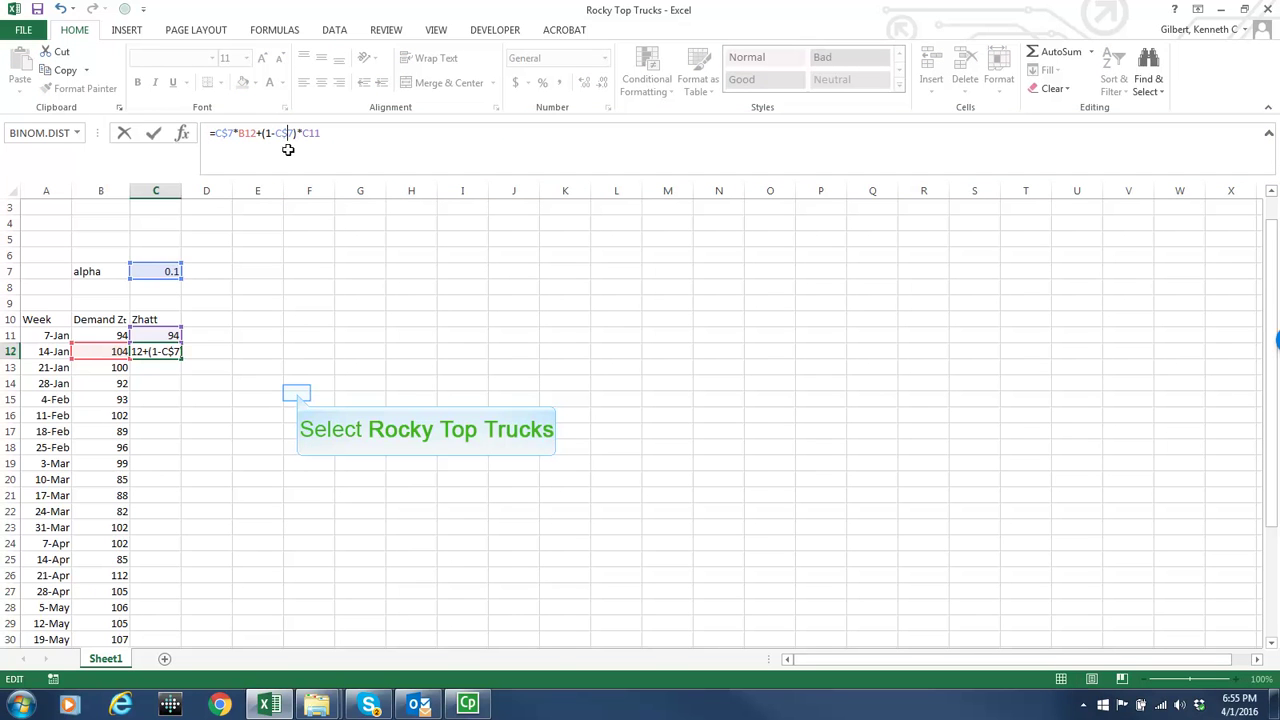
click(297, 393)
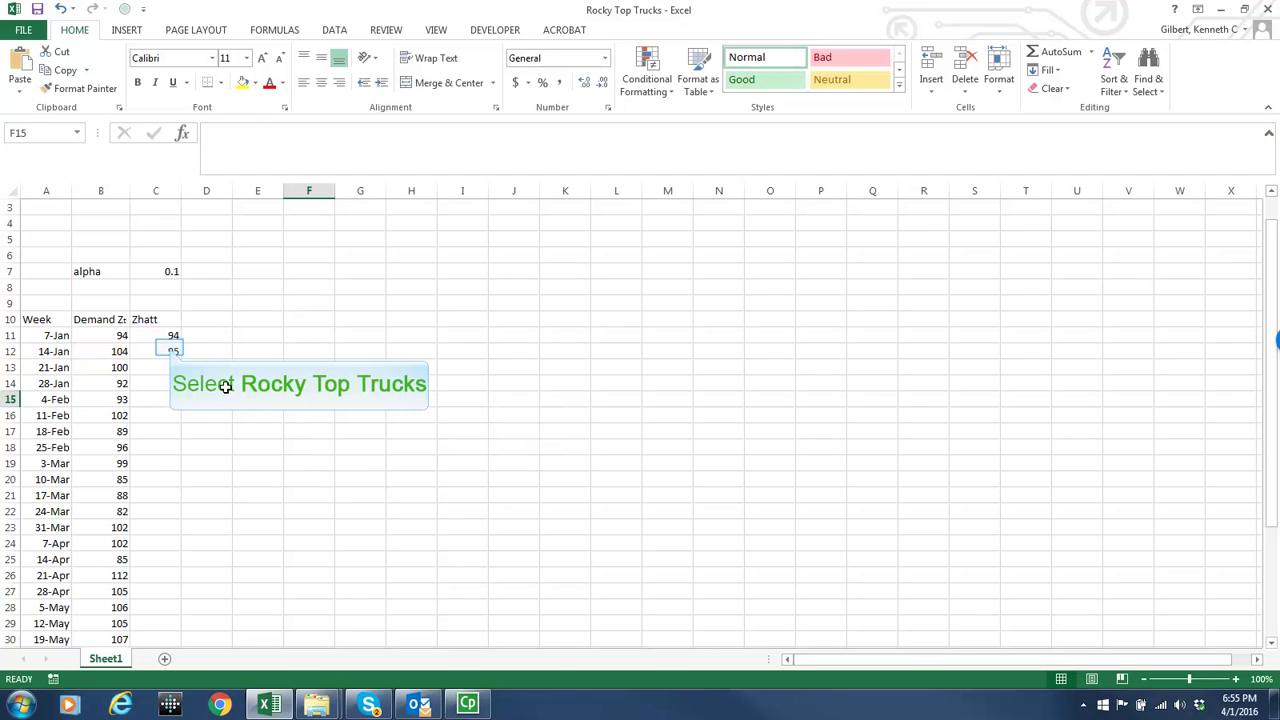
click(174, 350)
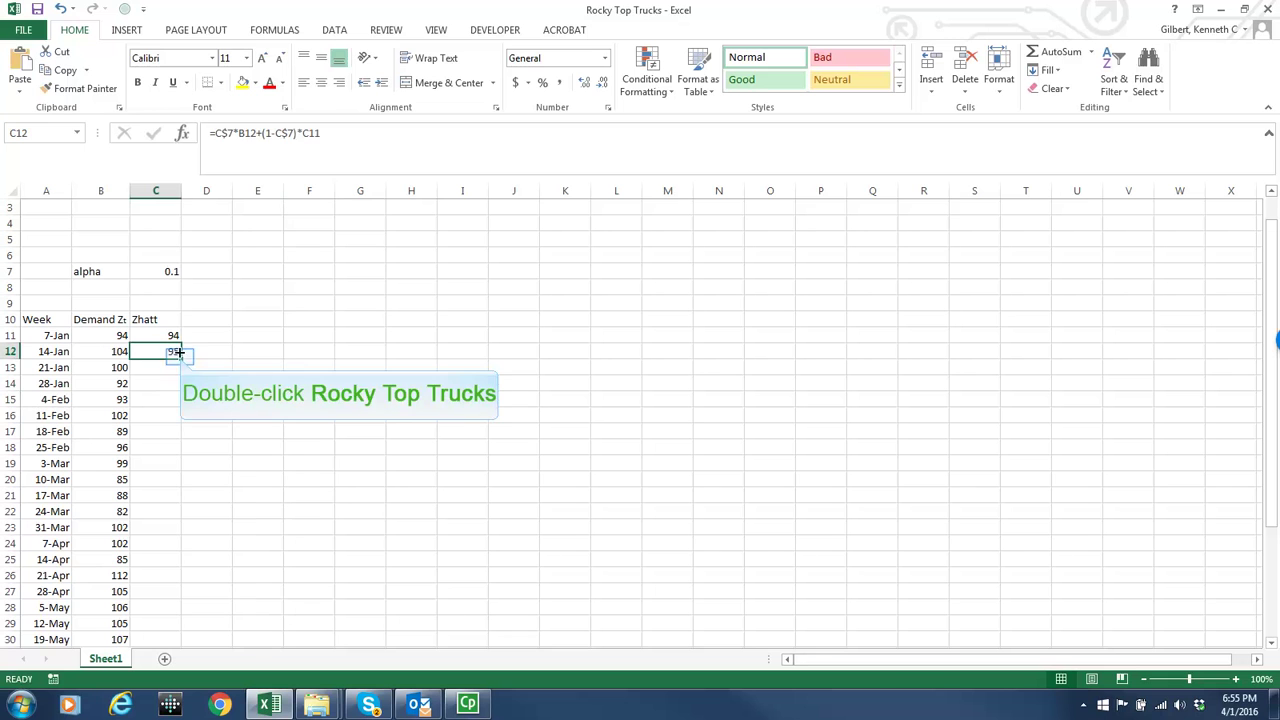
double_click(180, 356)
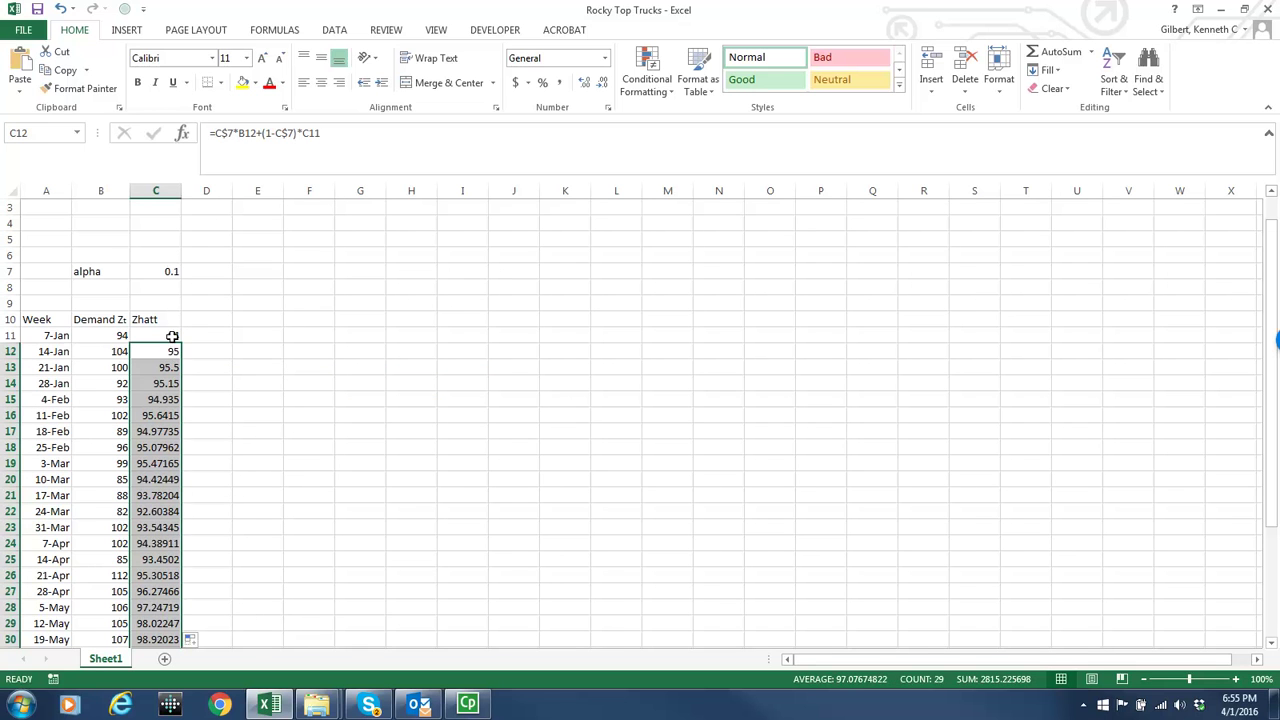
- Format the smoothed values in C11:C40 as Number with 2 decimal places
drag(172, 335, 165, 607)
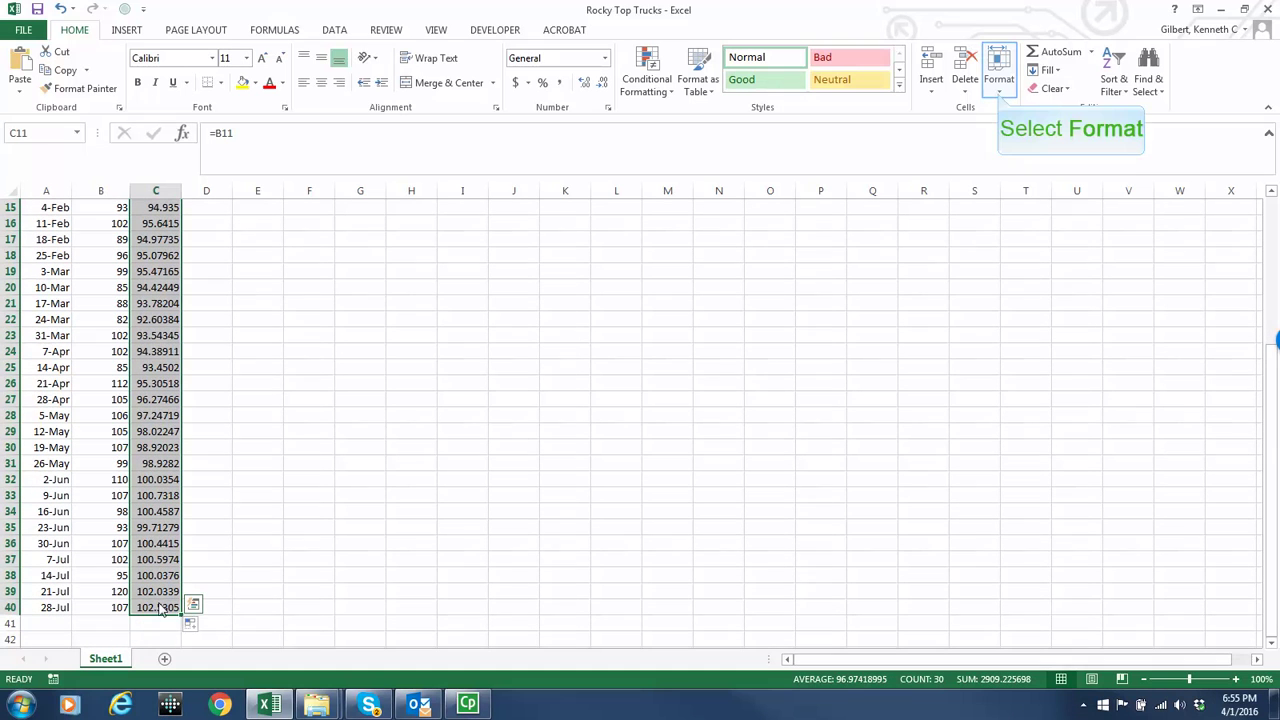
click(999, 92)
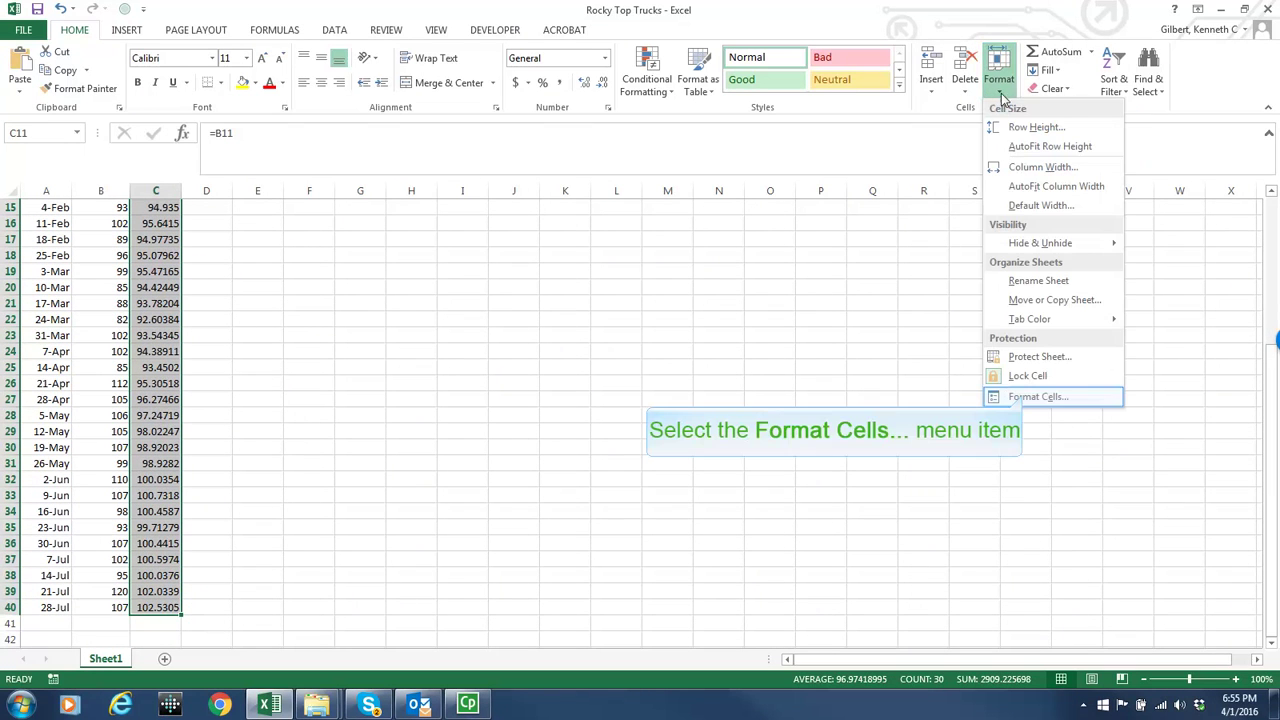
click(1027, 397)
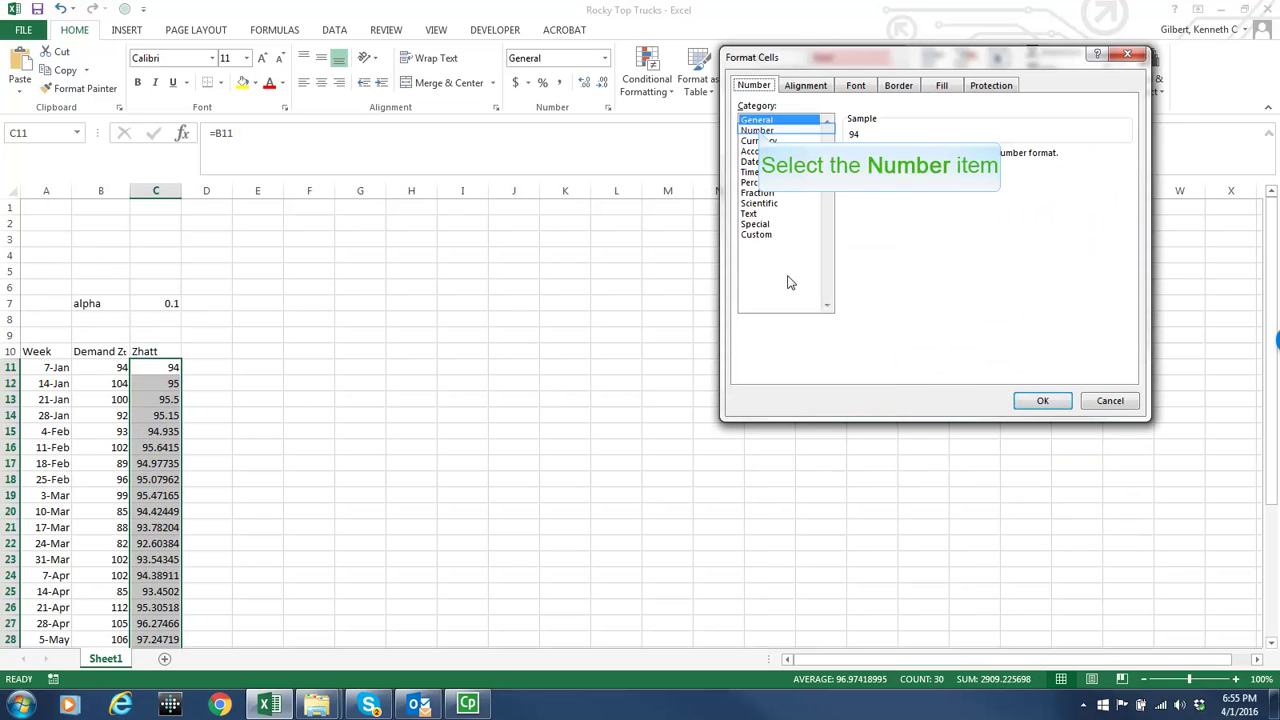
click(757, 130)
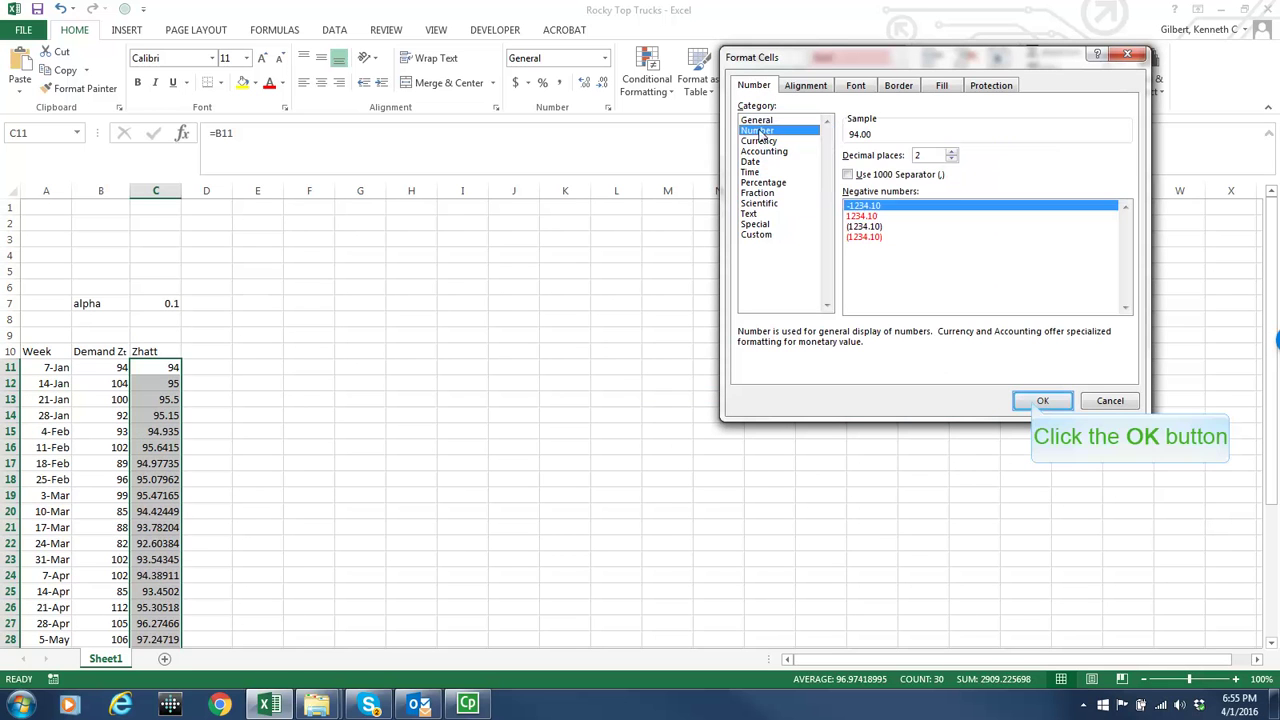
click(1042, 400)
click(371, 324)
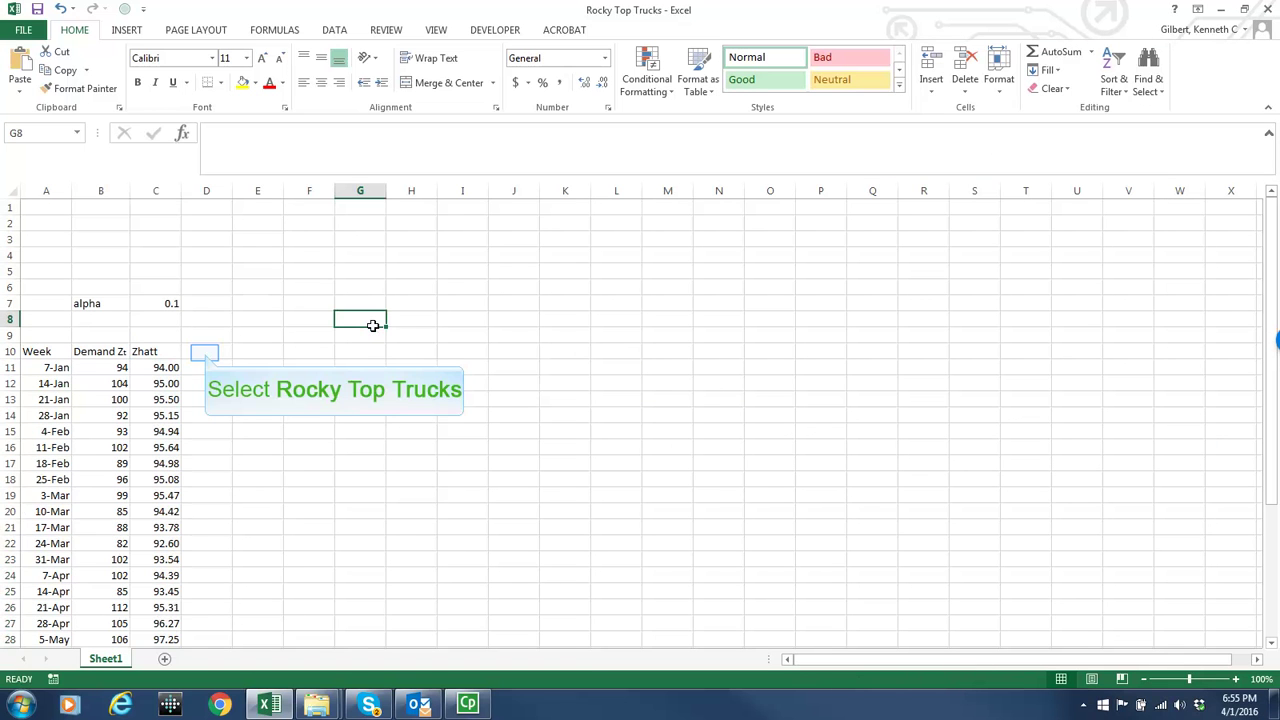
- Reduce the final t of the Zhatt header in C10 to font size 8
click(204, 352)
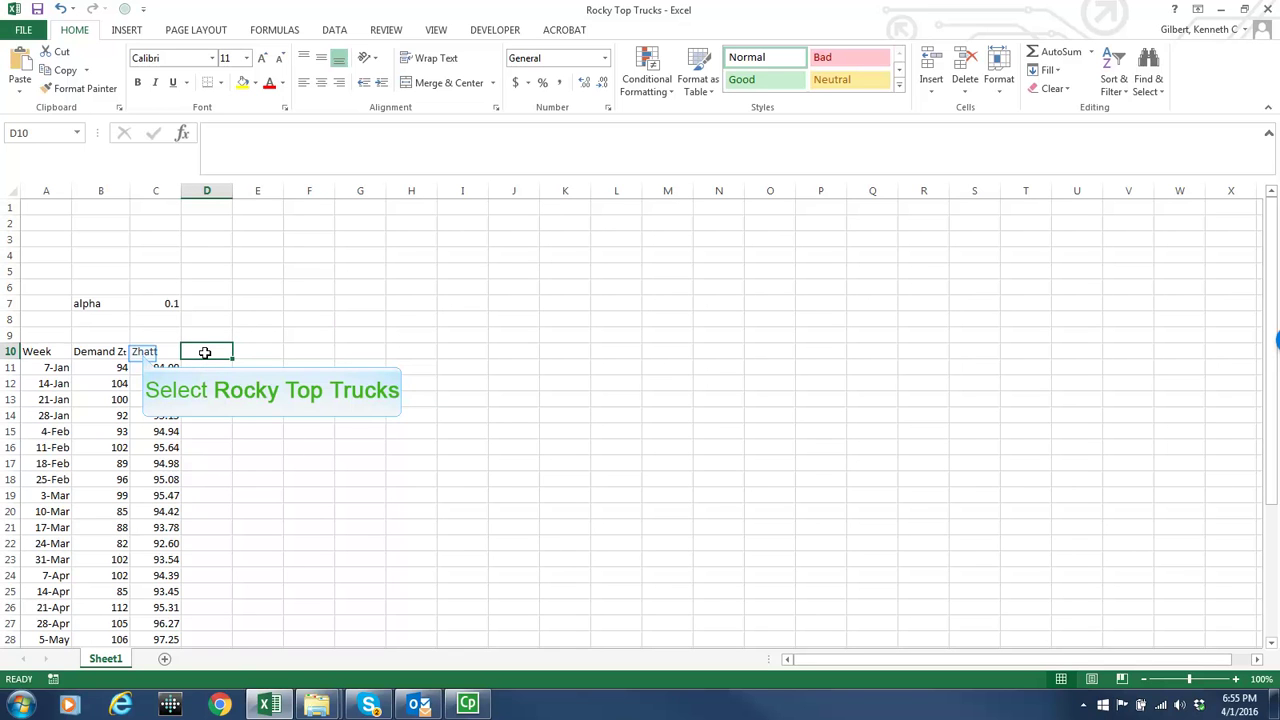
click(143, 353)
click(234, 136)
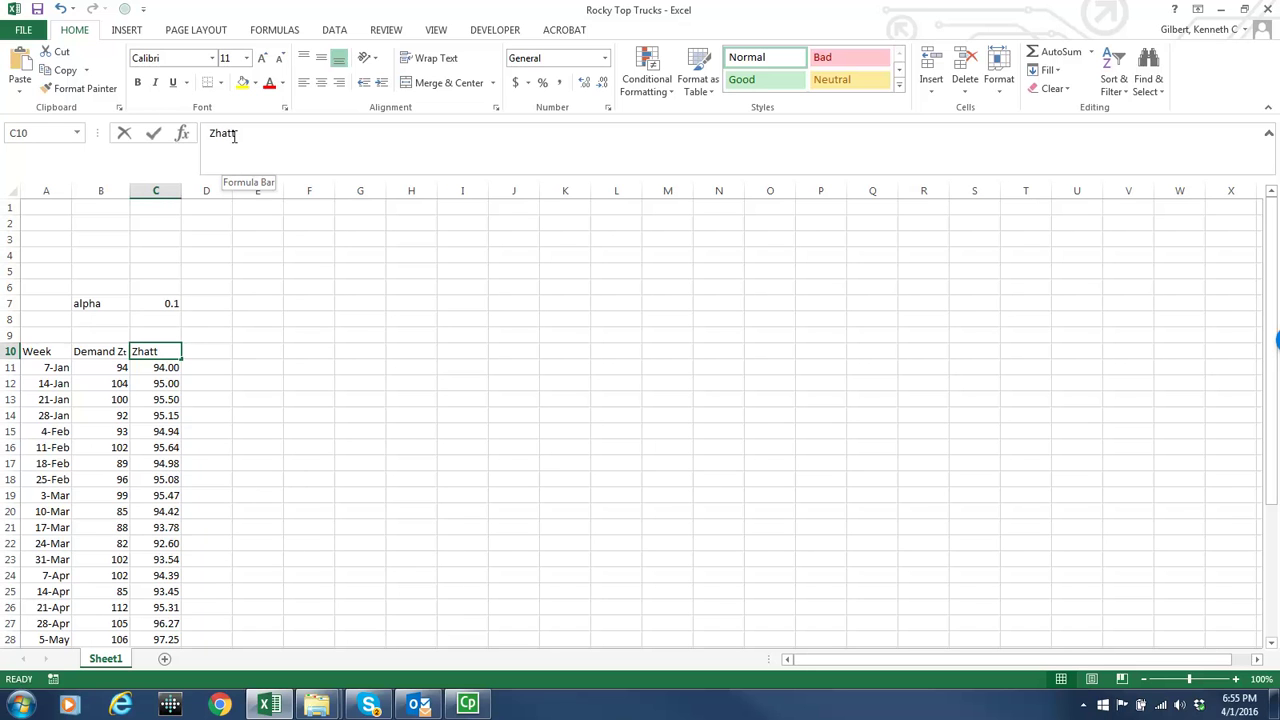
click(240, 60)
click(226, 77)
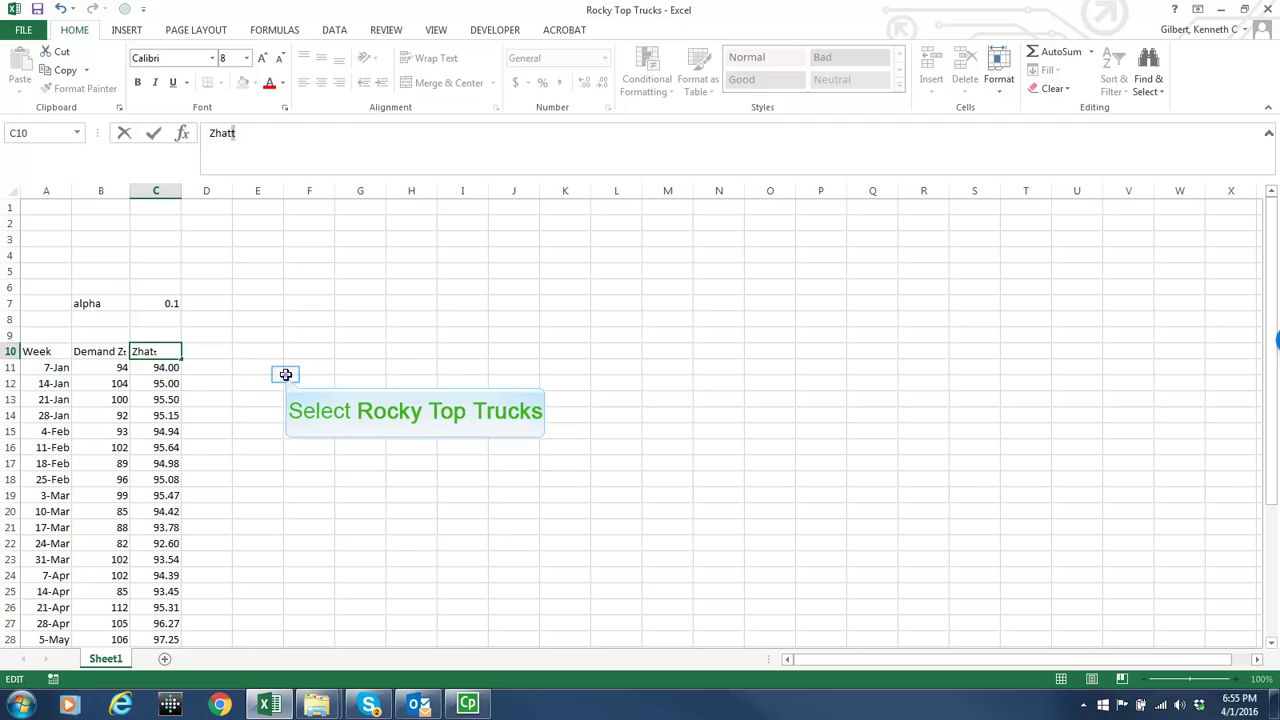
- Add the column header Error in D10
click(216, 351)
text(Error)
key(Return)
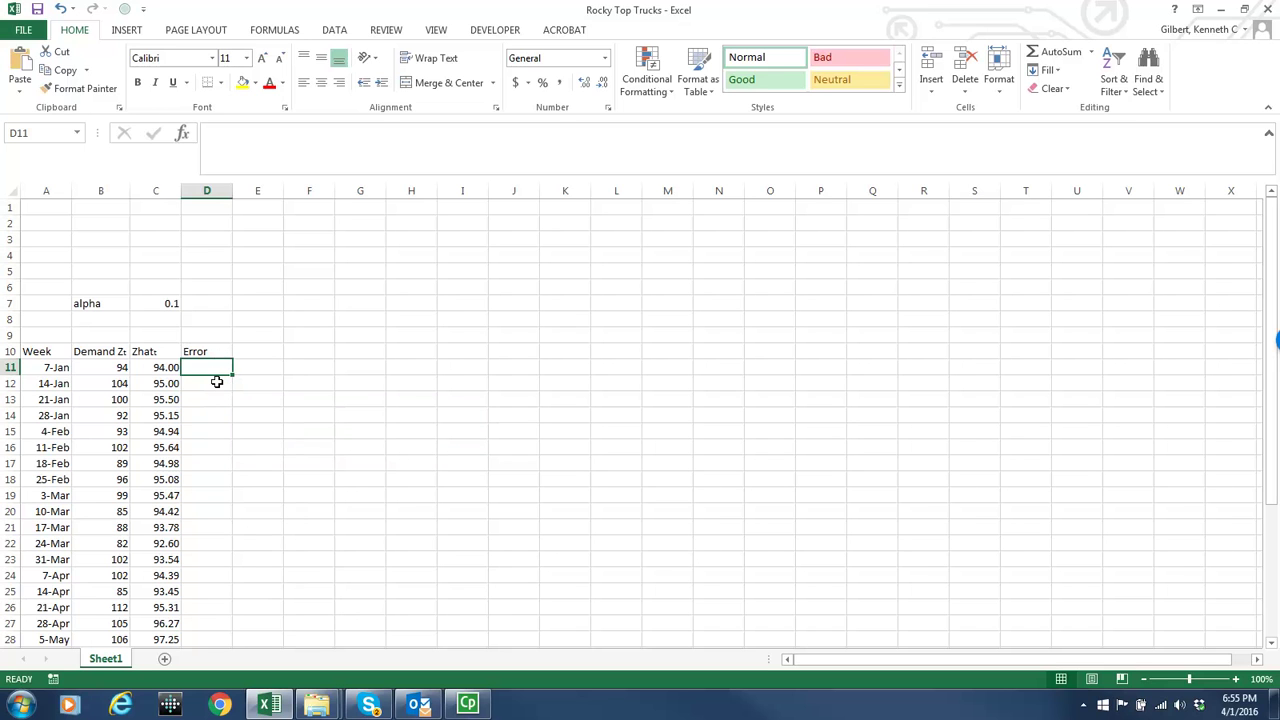
- Compute the forecast error in D12 with =B12-C11 and fill the formula down the Error column
click(216, 389)
text(=)
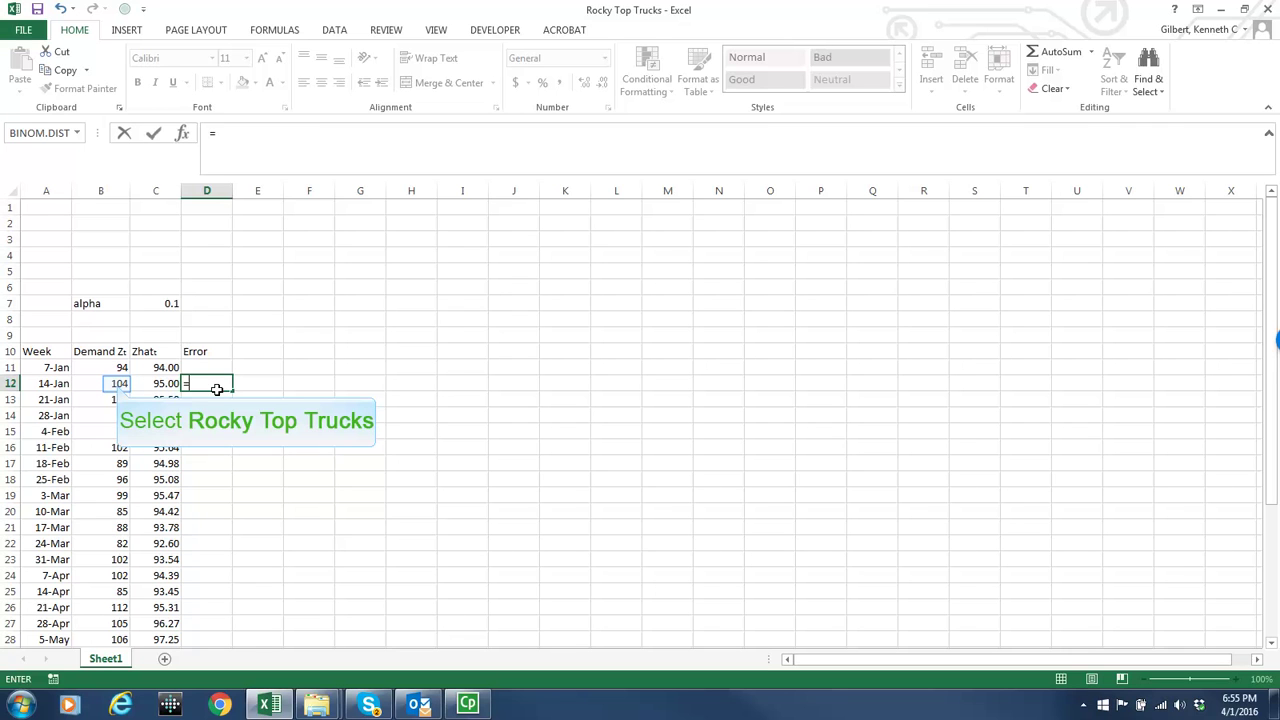
click(117, 384)
text(-)
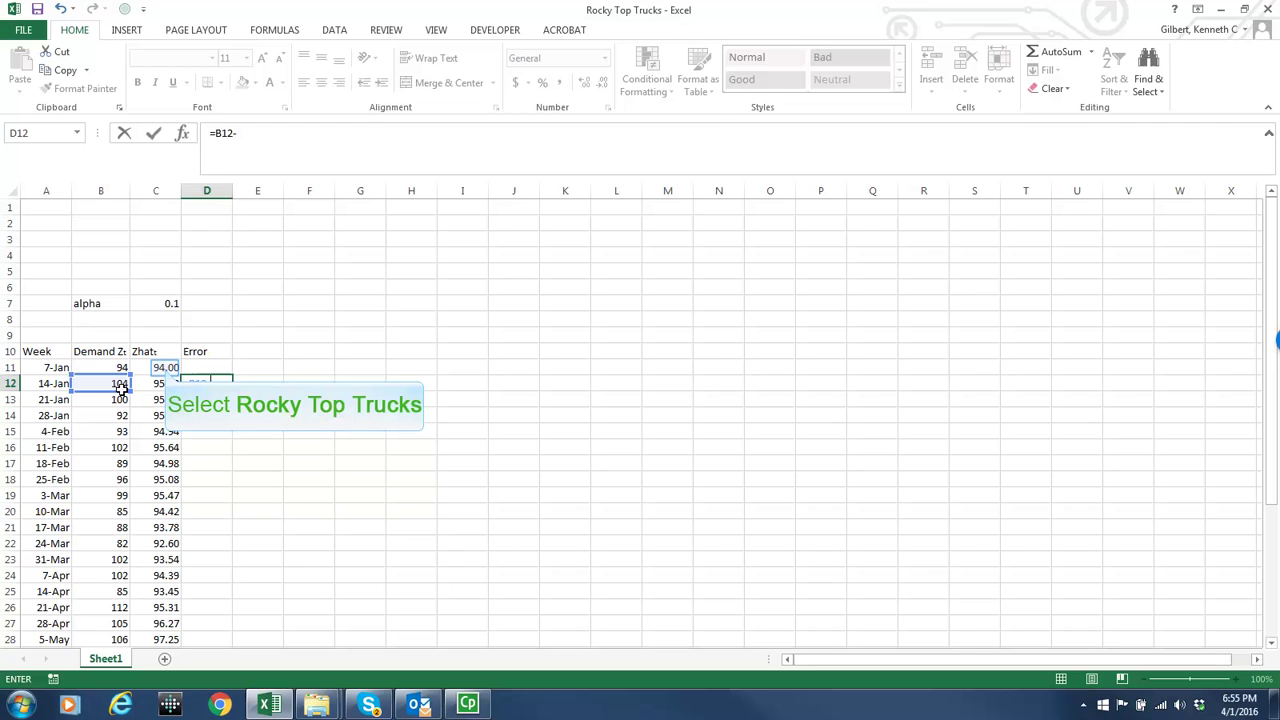
click(164, 368)
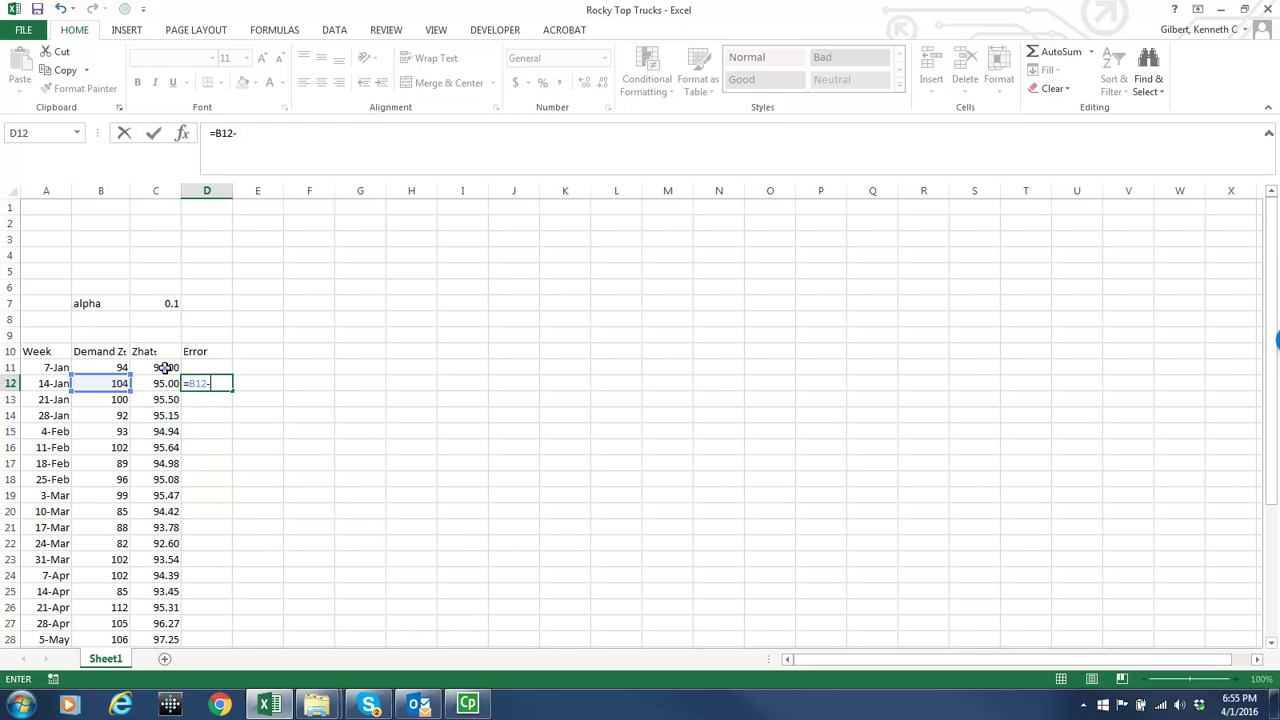
key(Return)
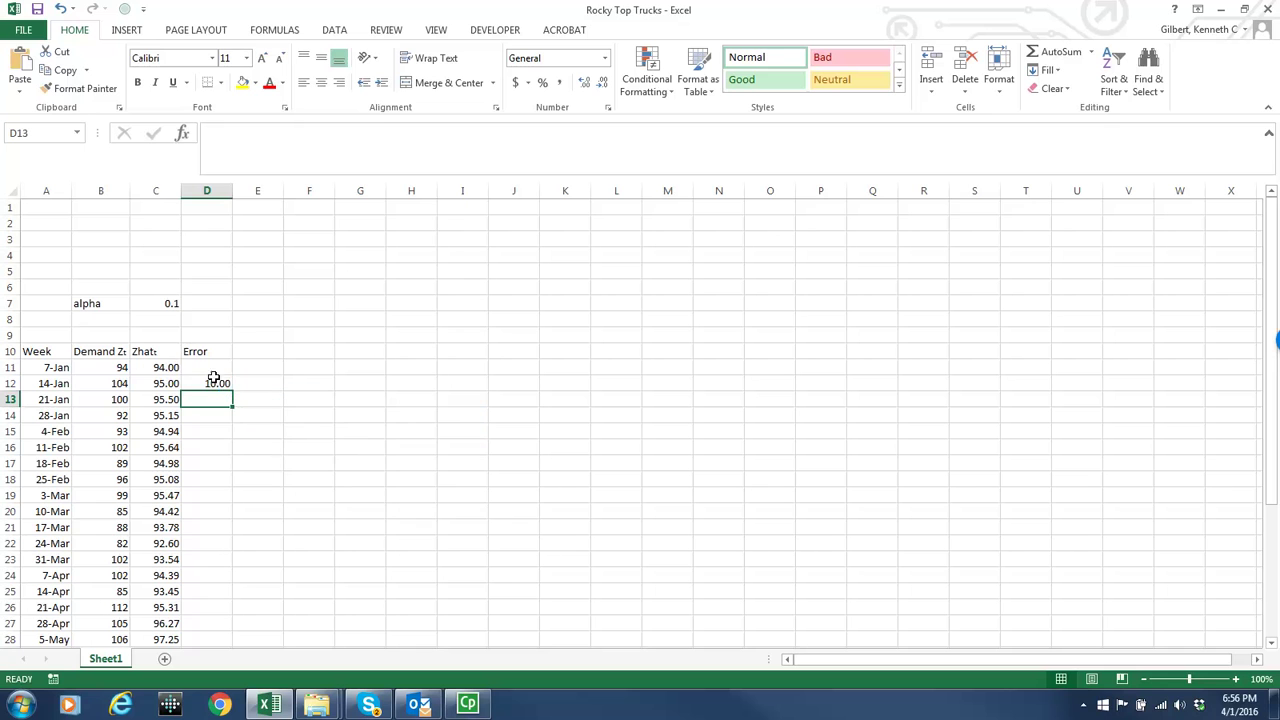
click(217, 384)
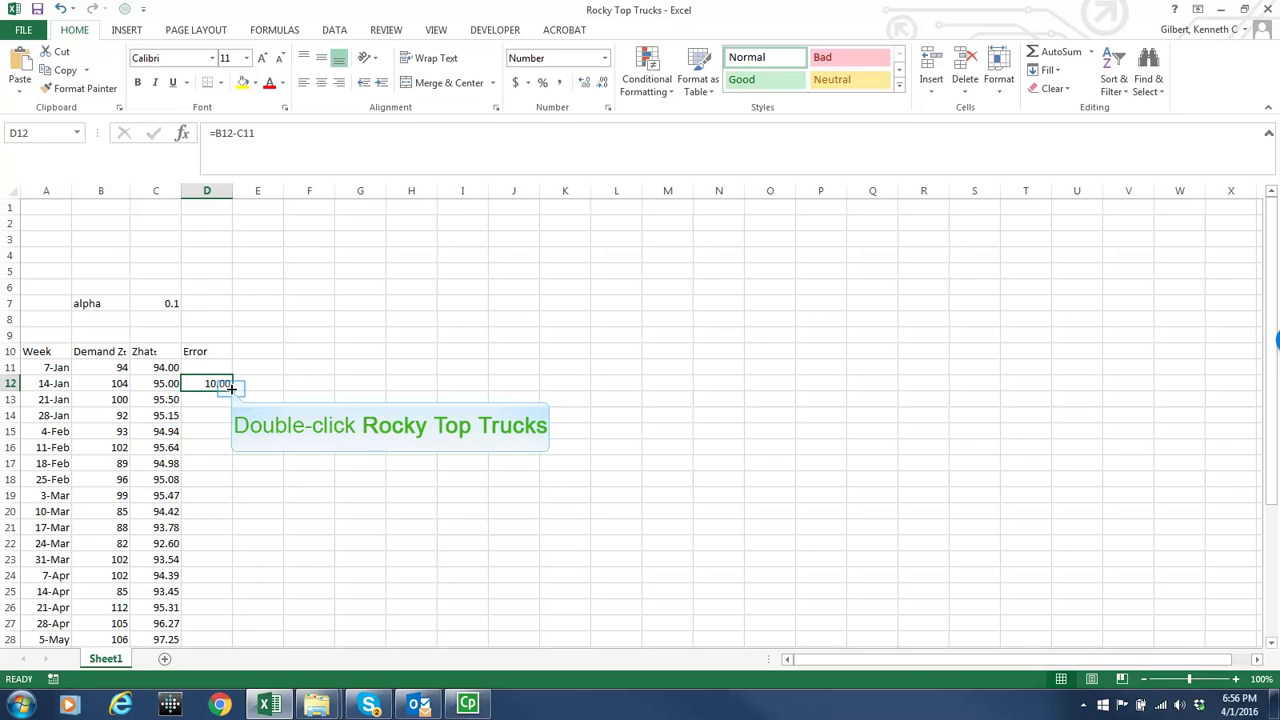
double_click(232, 389)
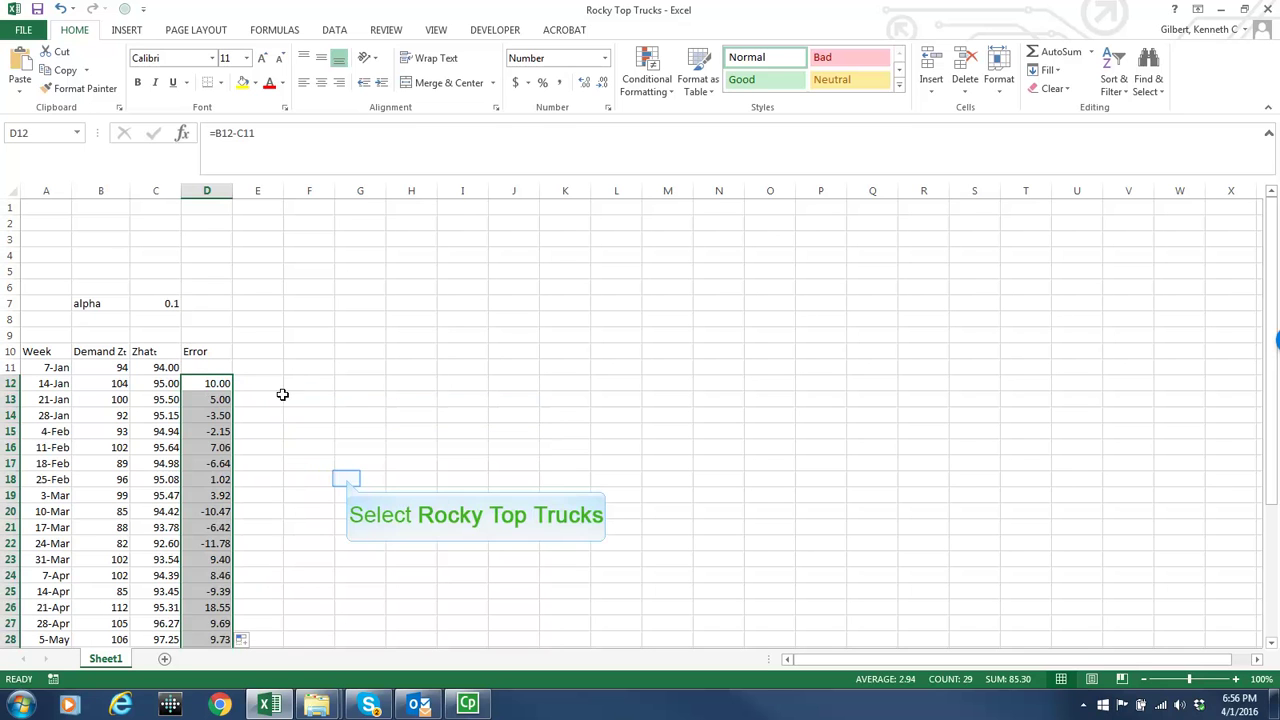
click(346, 479)
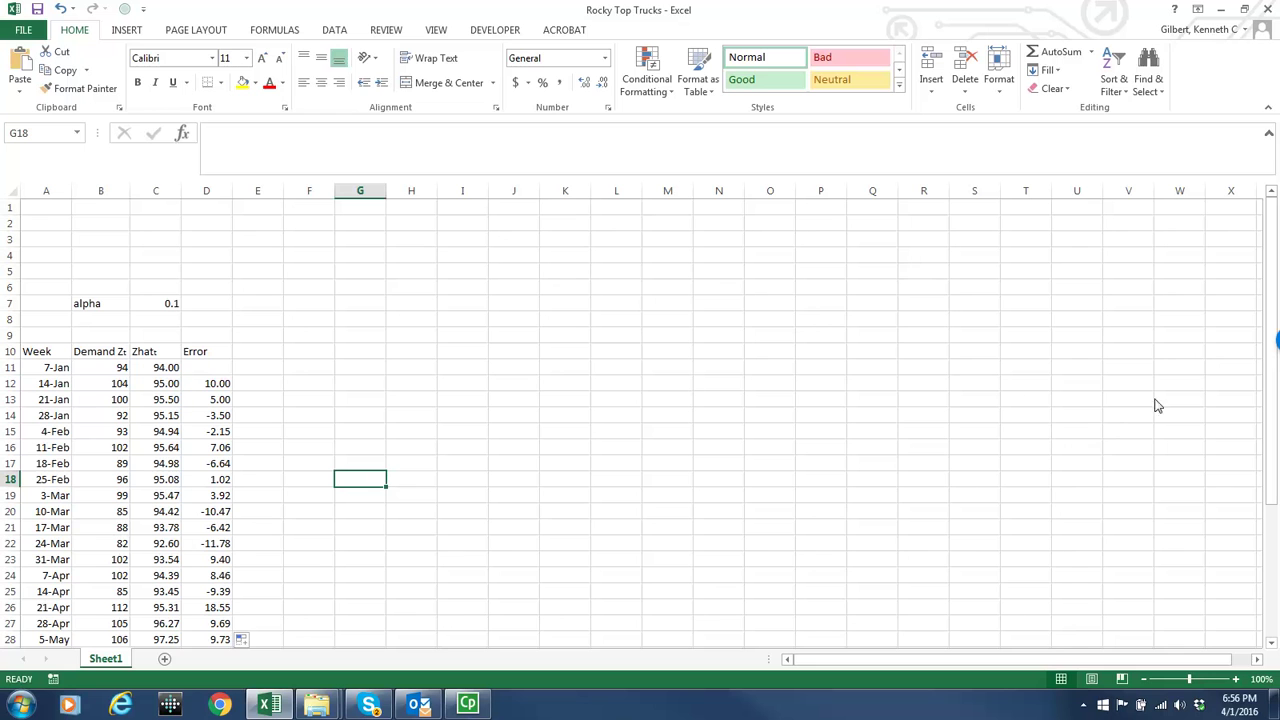
- Add the column header Error^2 in E10, compute the squared error in E12 with =D12^2 and fill it down the column
mouse_move(1270, 318)
mouse_down()
mouse_move(1271, 329)
mouse_move(1271, 312)
mouse_up()
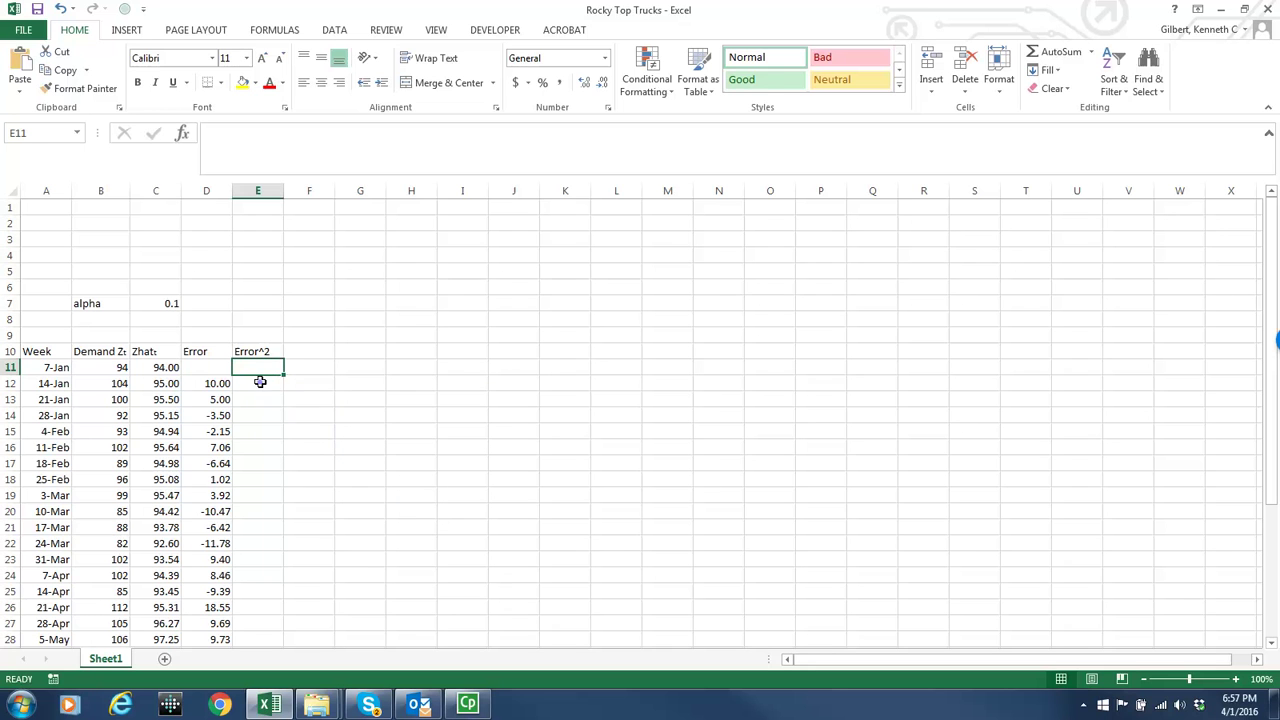
click(259, 382)
text(=)
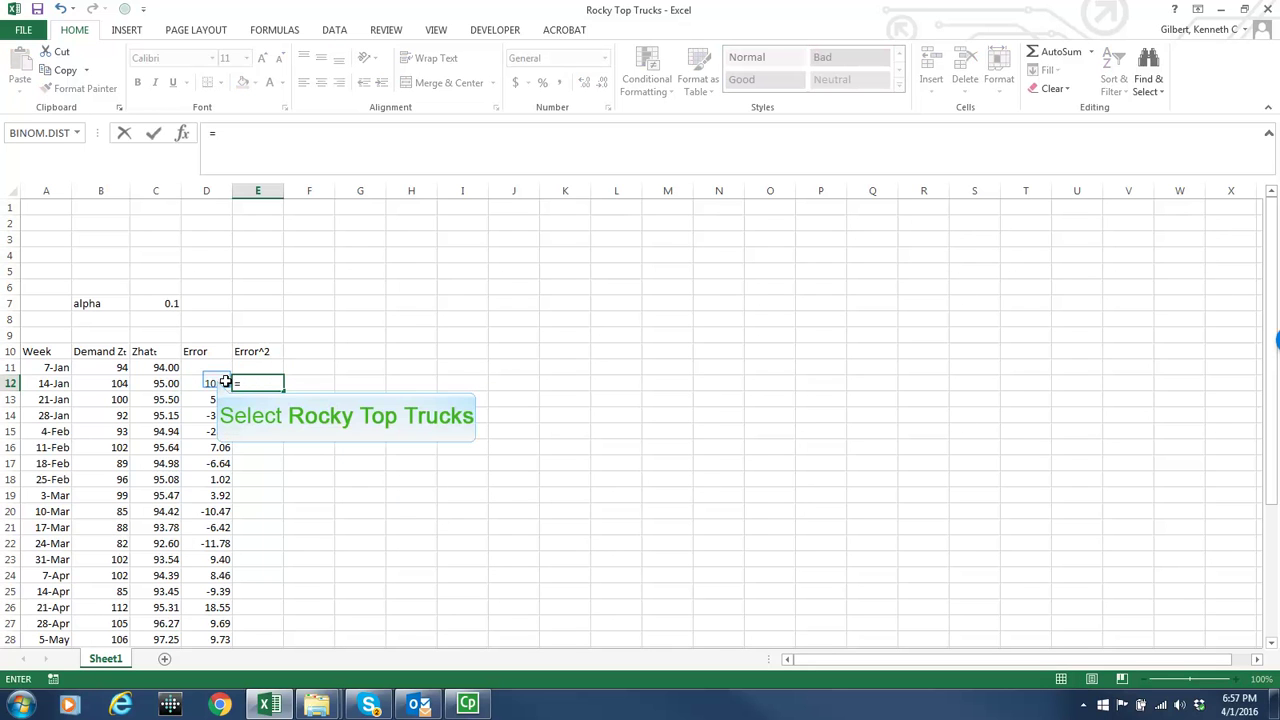
click(217, 382)
text(^2)
key(Return)
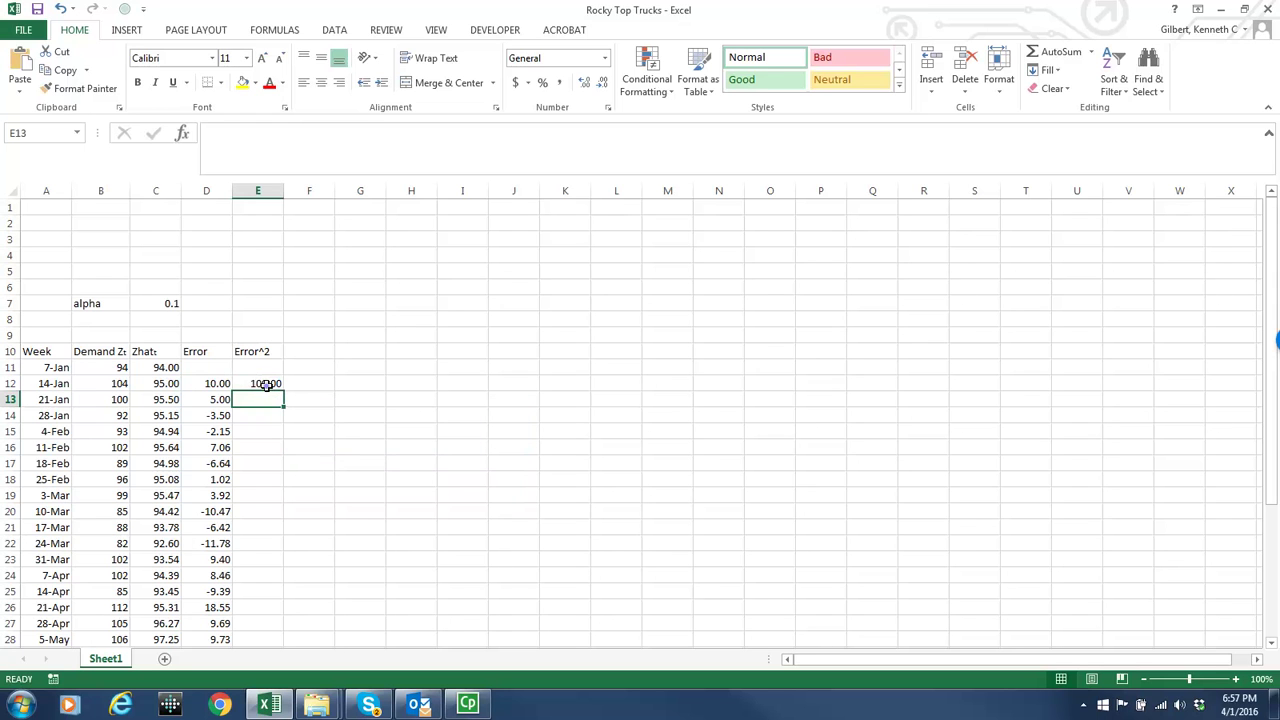
click(267, 386)
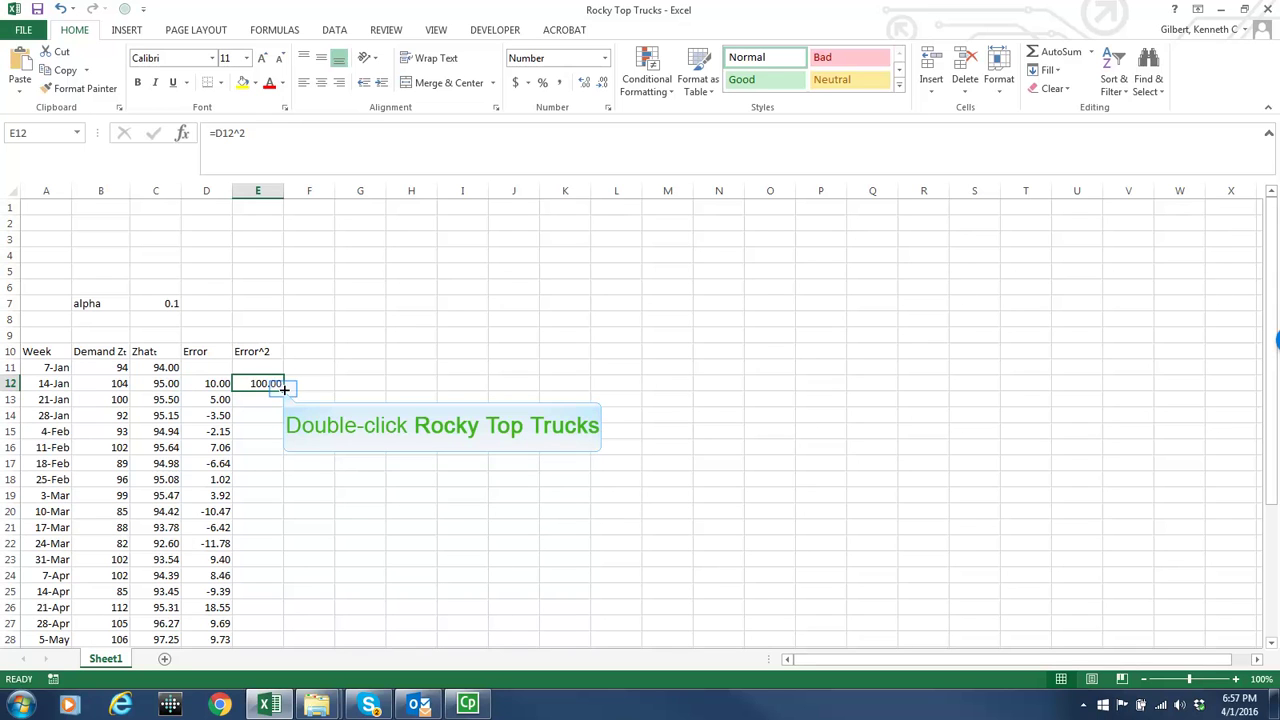
double_click(284, 391)
click(484, 570)
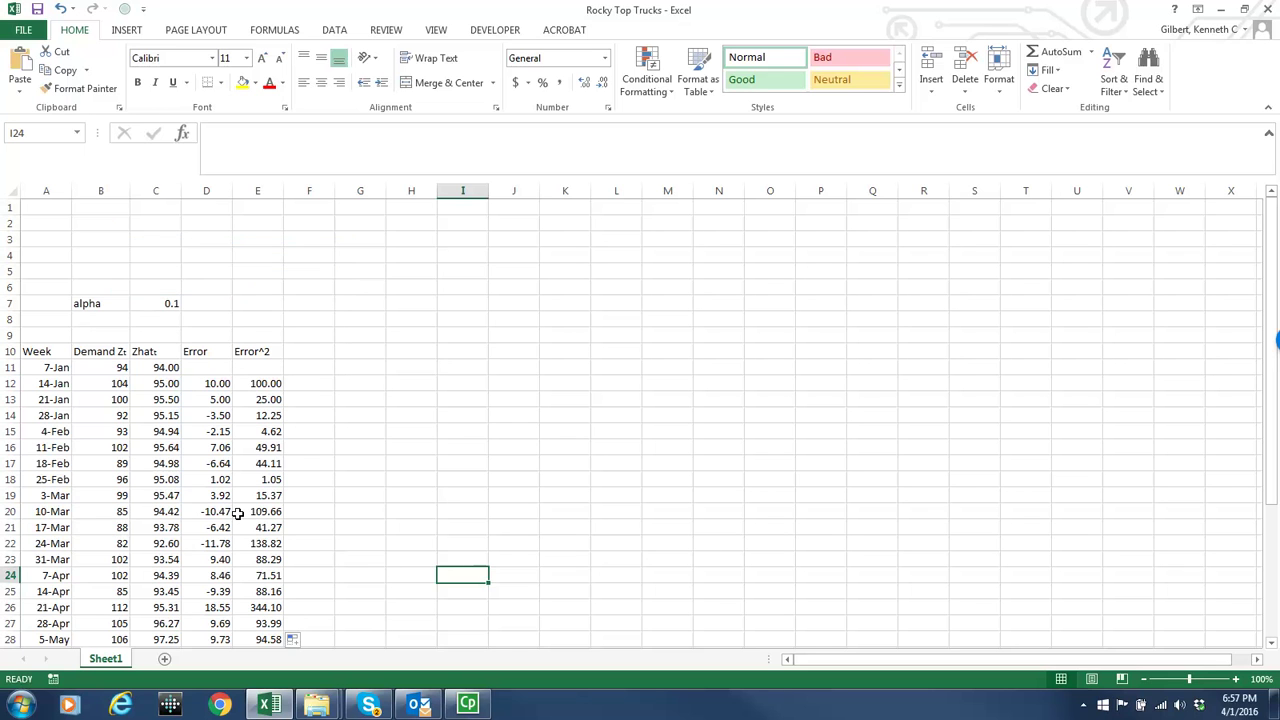
- Label B2 as Avg. Error^2 and compute the average of the Error^2 column in C2 with the AVERAGE function
click(99, 227)
text(Avg Error^2)
key(Return)
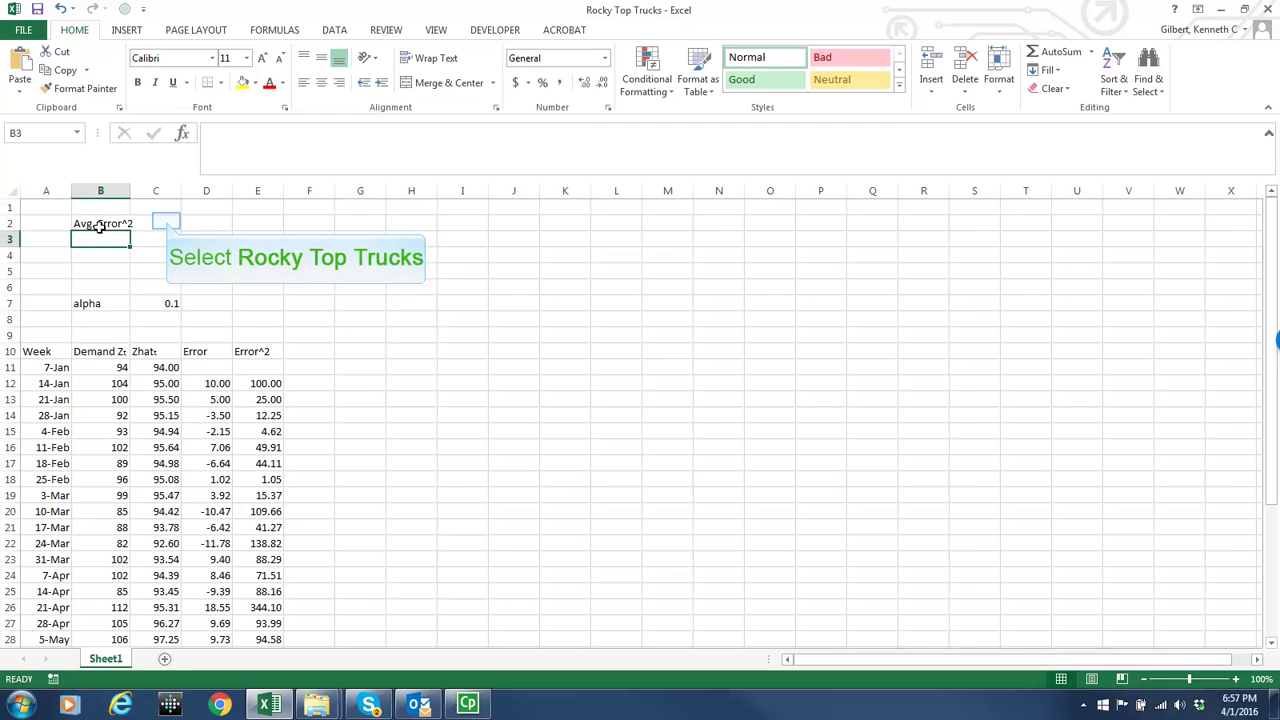
click(166, 221)
text(=average()
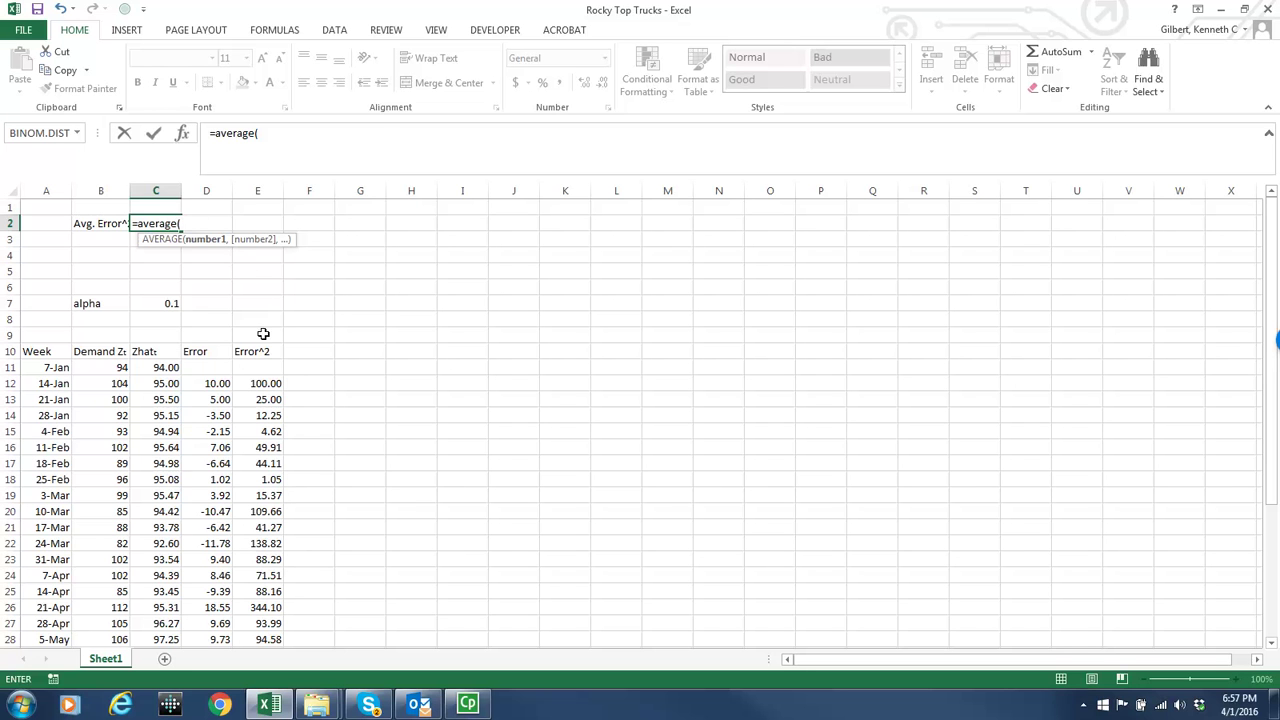
drag(267, 382, 260, 620)
key(Return)
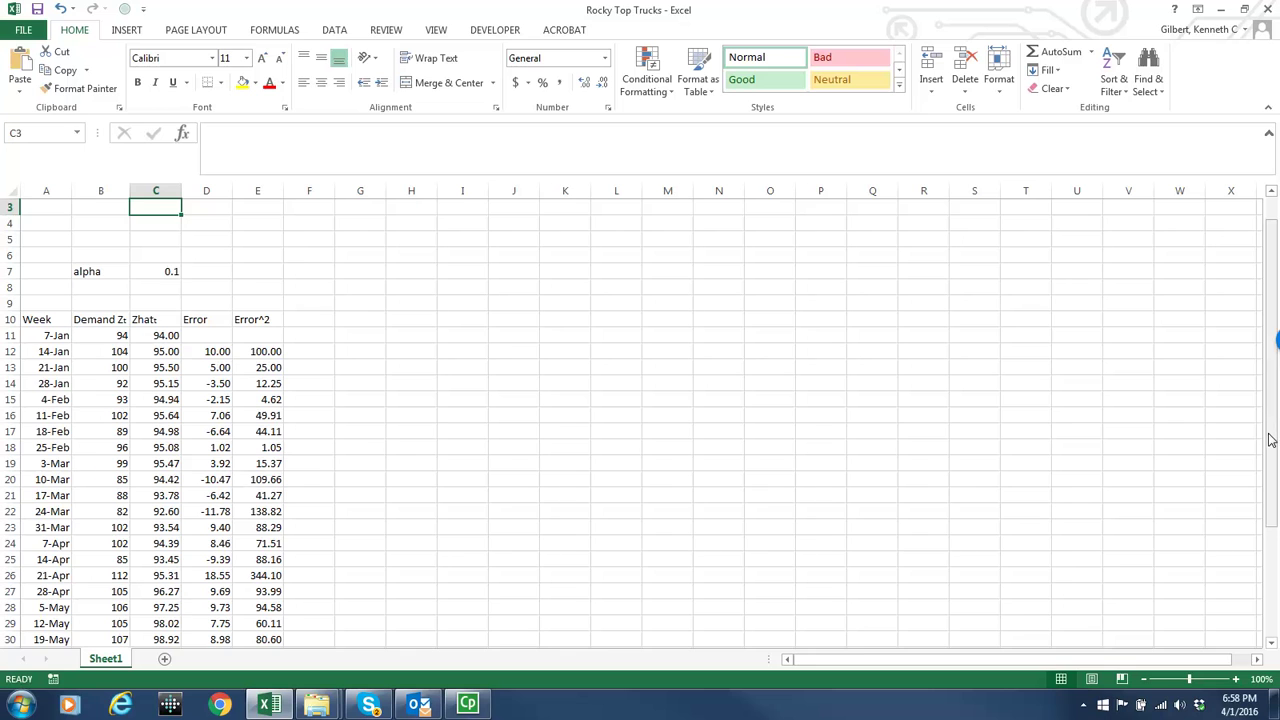
drag(1270, 440, 1256, 352)
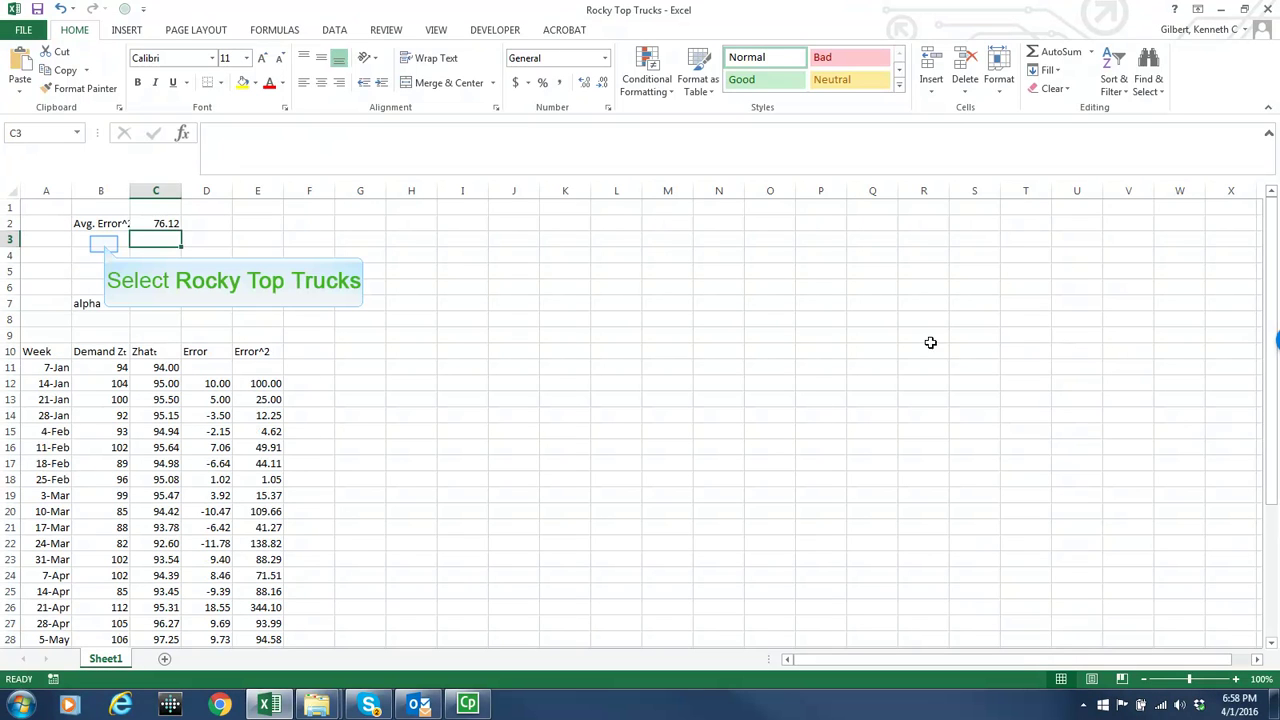
- Enter the labels SE in B3 and sqrt of avg Error^2 in B4, and autofit the width of column B
click(104, 244)
text(SE)
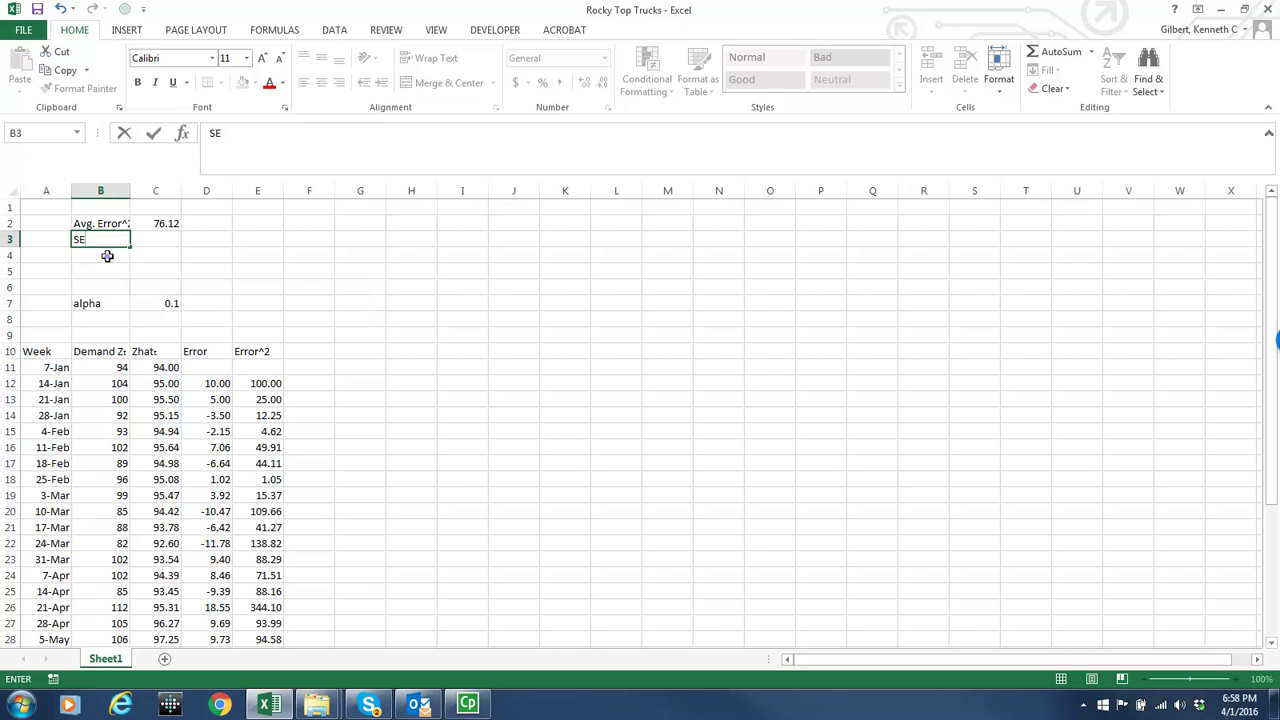
click(107, 256)
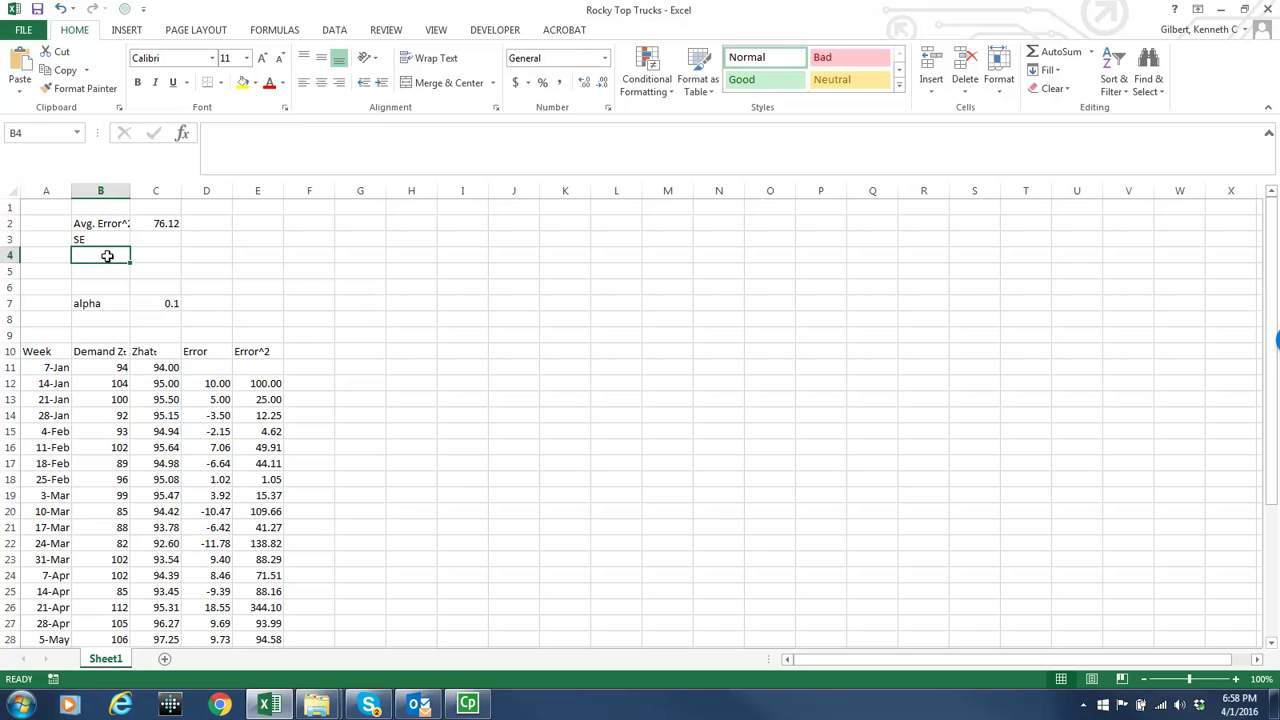
text(sqrt of avg Error^2)
click(175, 256)
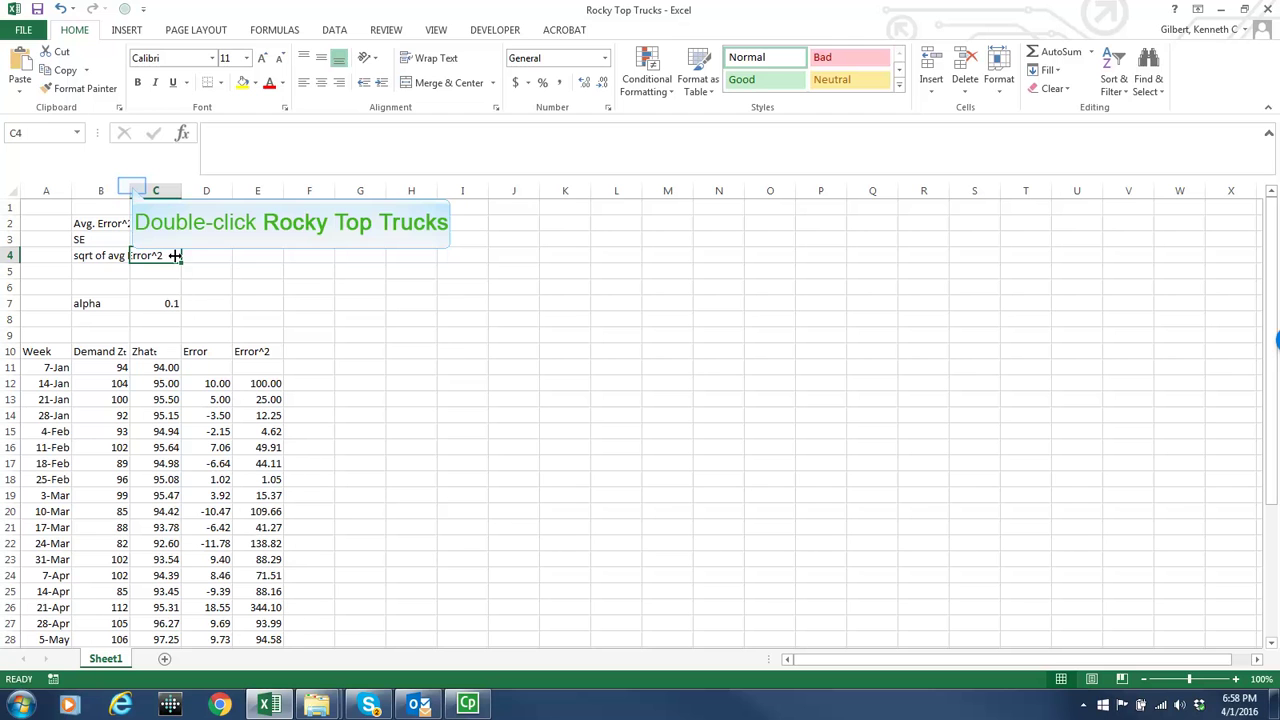
double_click(131, 186)
- Compute the standard error in C4 with =SQRT(C2)
text(=sqrt()
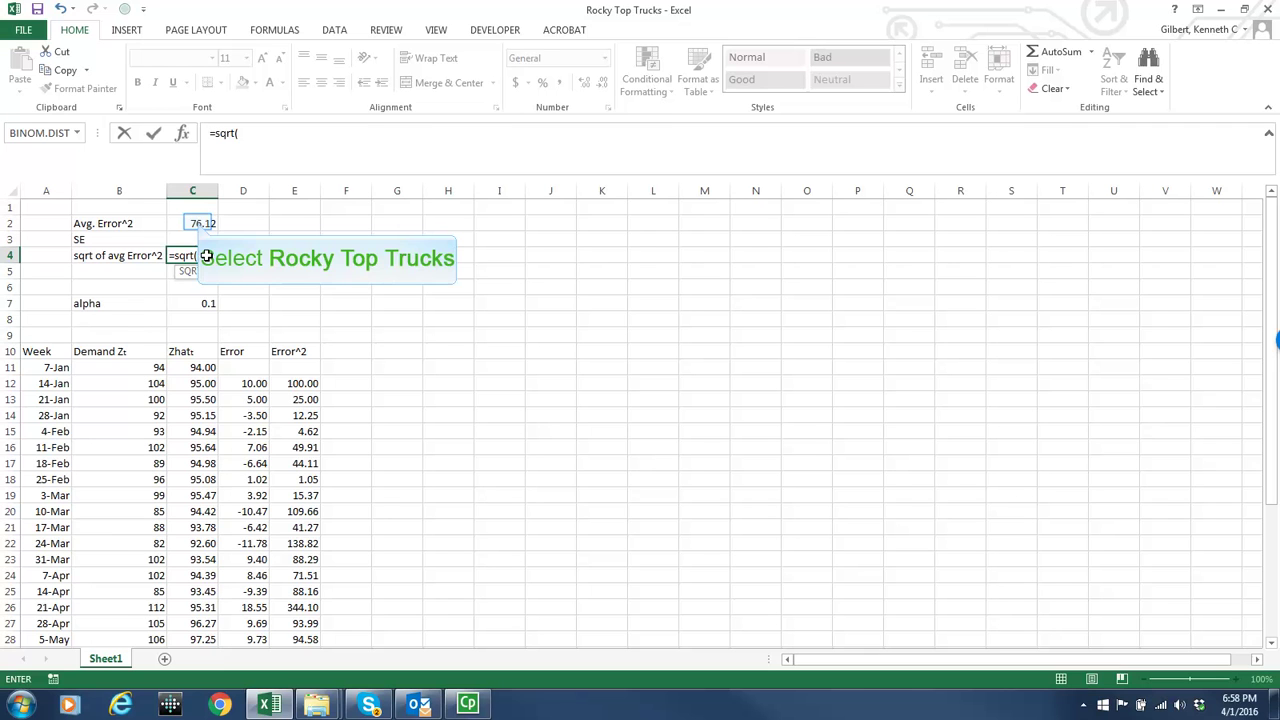
click(198, 222)
key(Return)
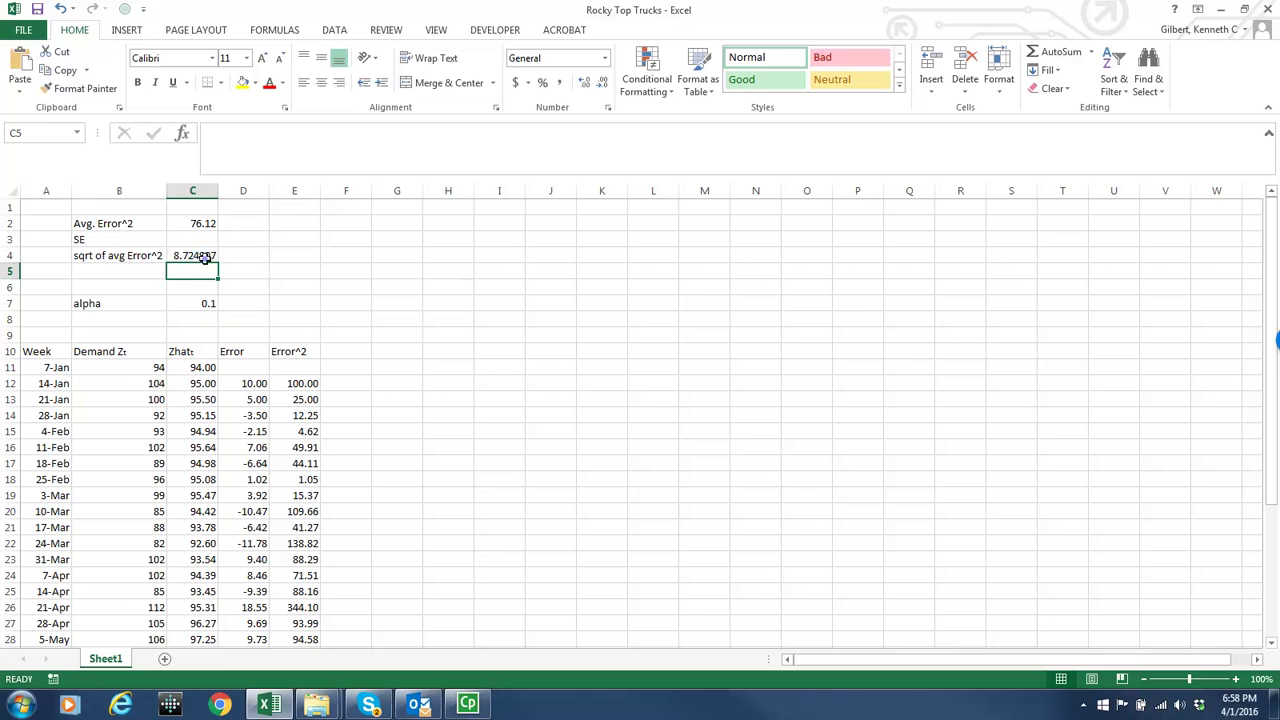
click(206, 260)
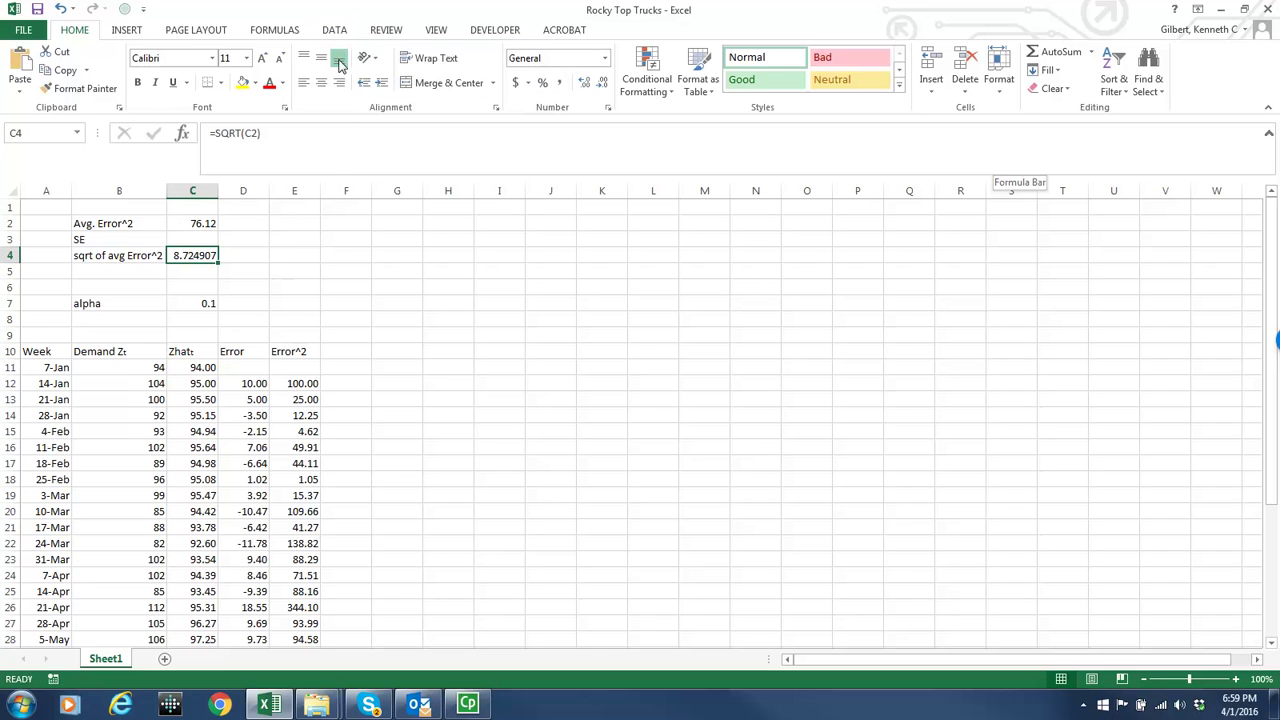
- Set up Solver to minimize the average squared error in $C$2 by changing the alpha cell $C$7
click(335, 30)
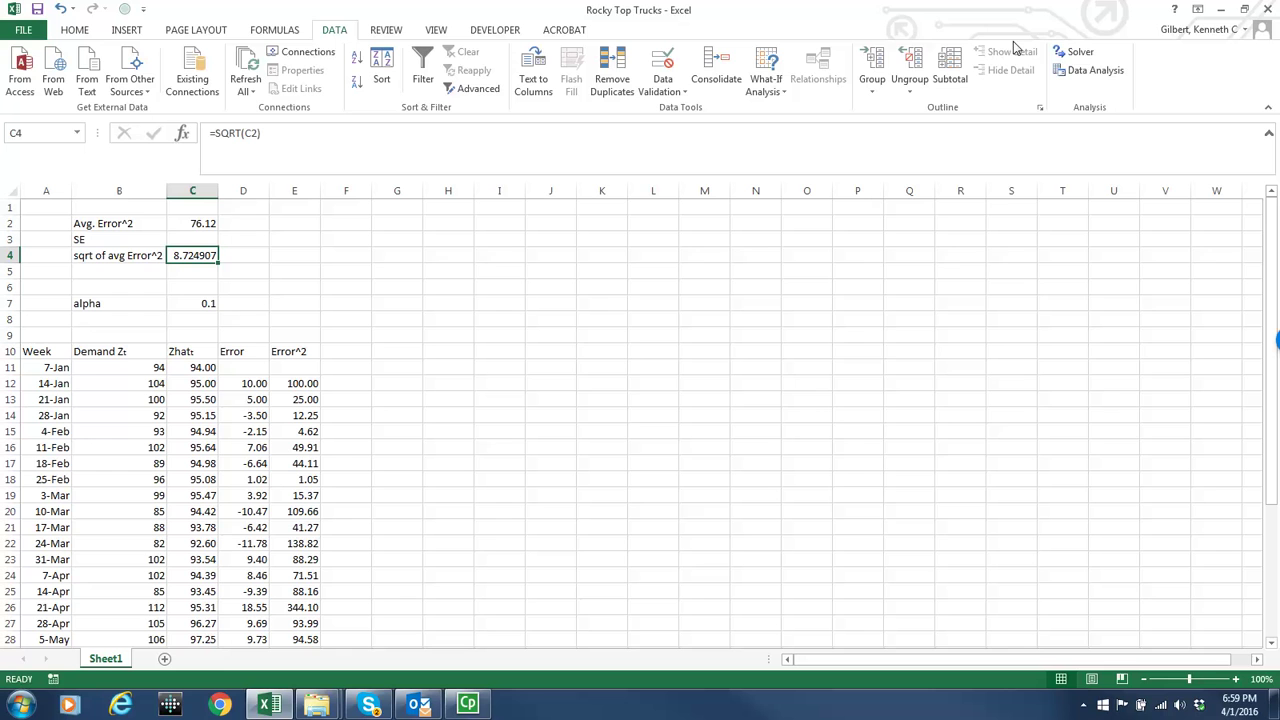
click(1086, 56)
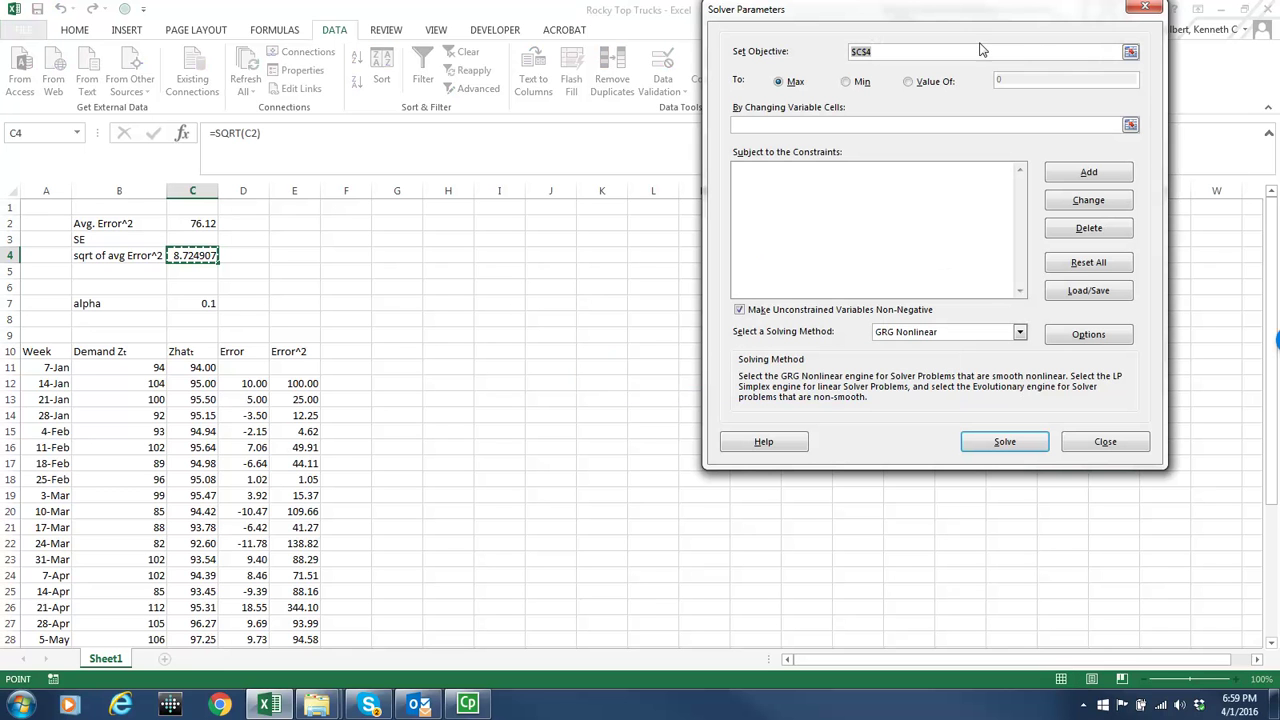
drag(941, 11, 869, 166)
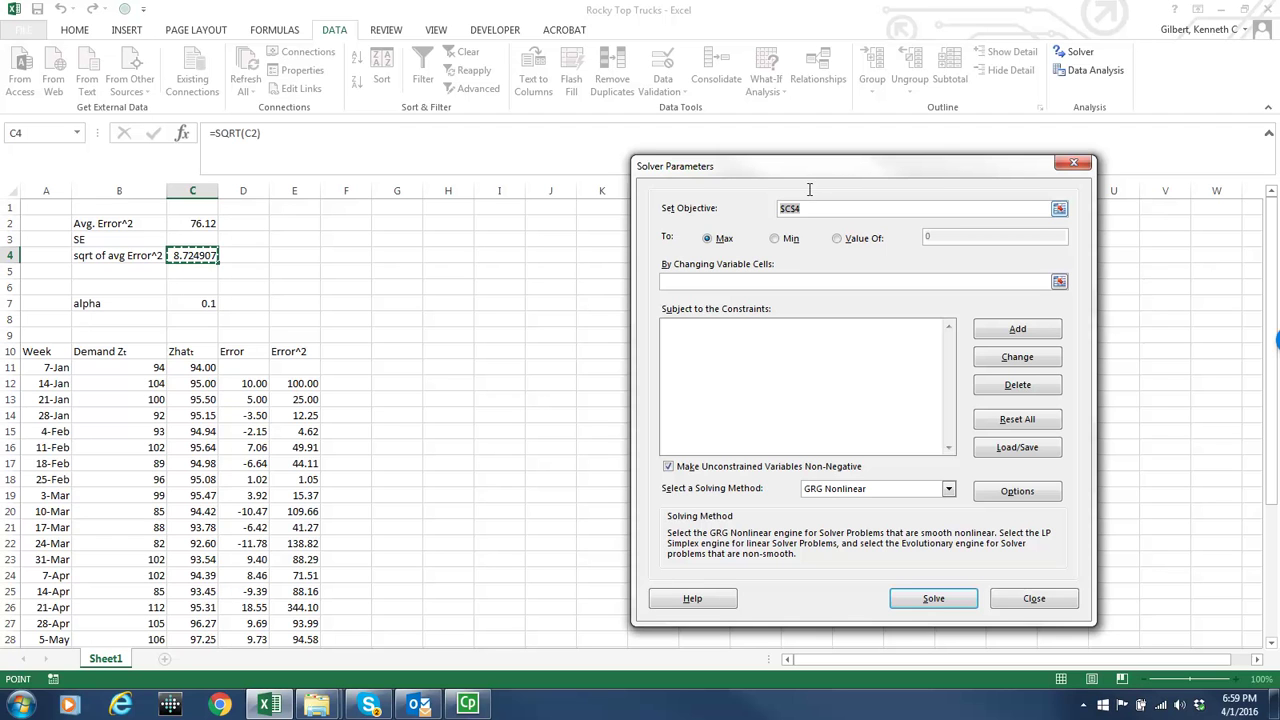
key(BackSpace)
click(203, 226)
click(776, 240)
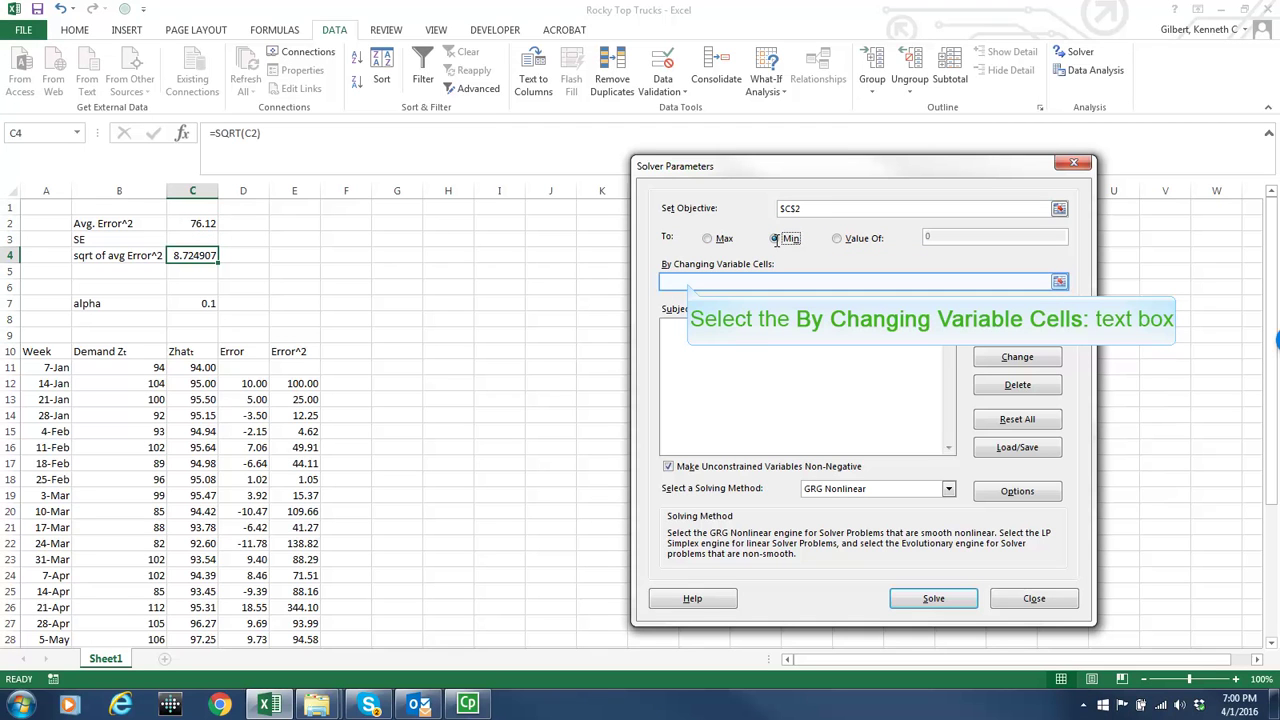
click(688, 283)
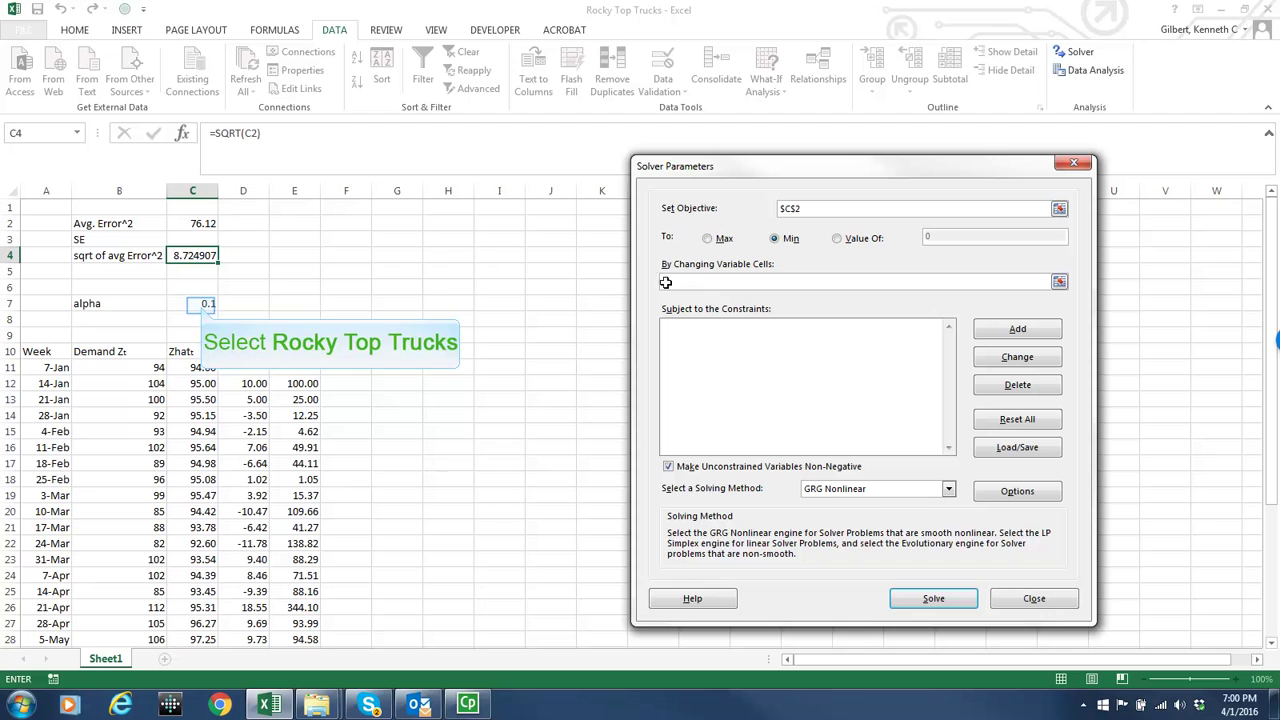
click(201, 305)
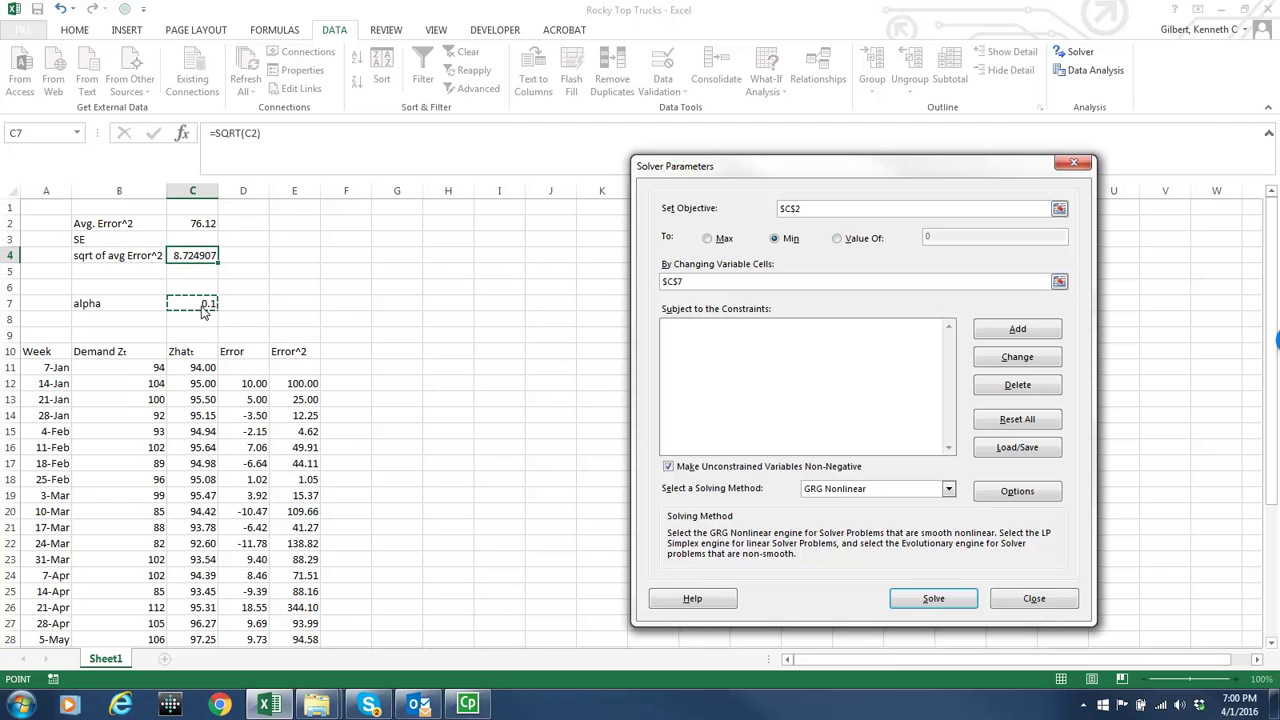
- Turn off Make Unconstrained Variables Non-Negative, run Solver with GRG Nonlinear and keep the Solver solution
click(669, 469)
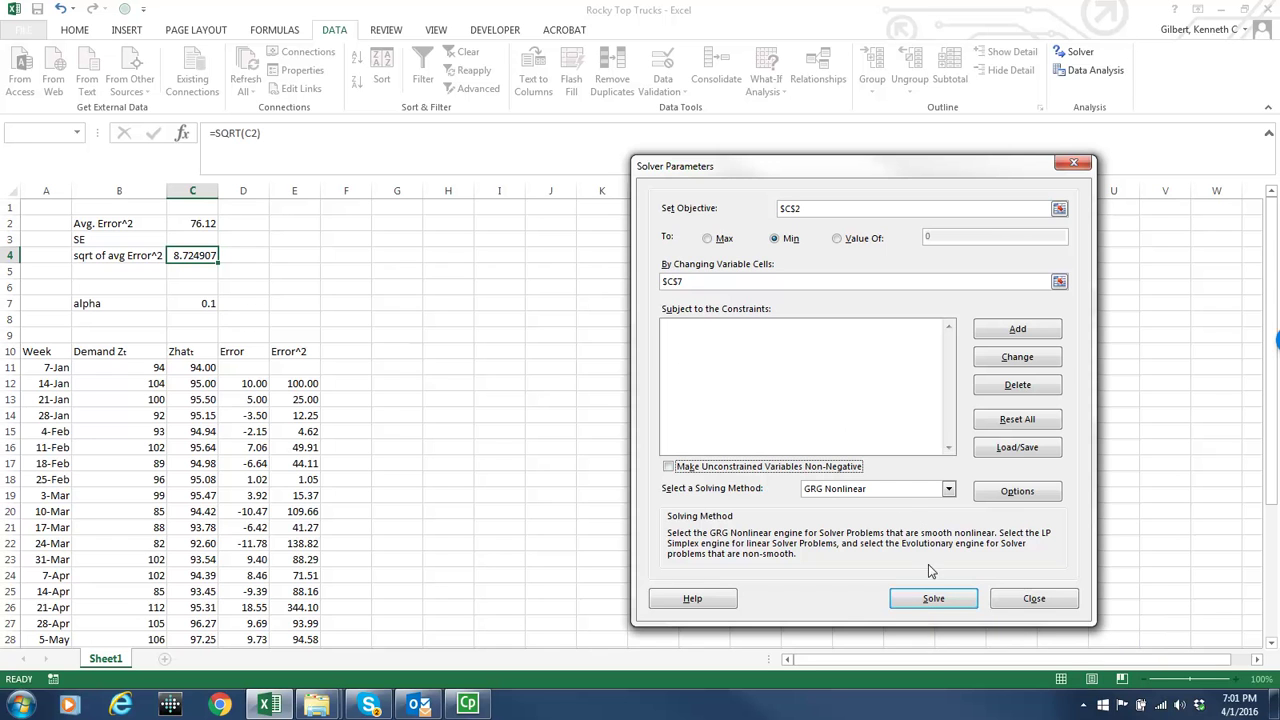
click(933, 599)
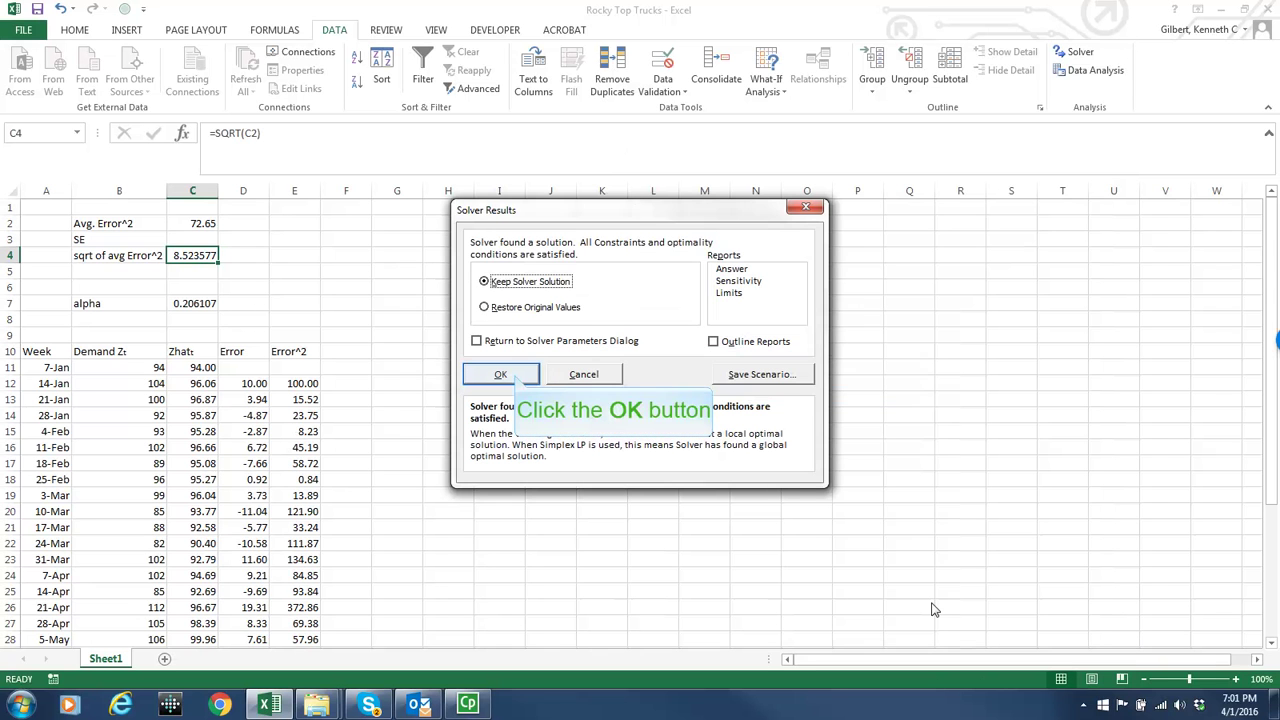
click(514, 374)
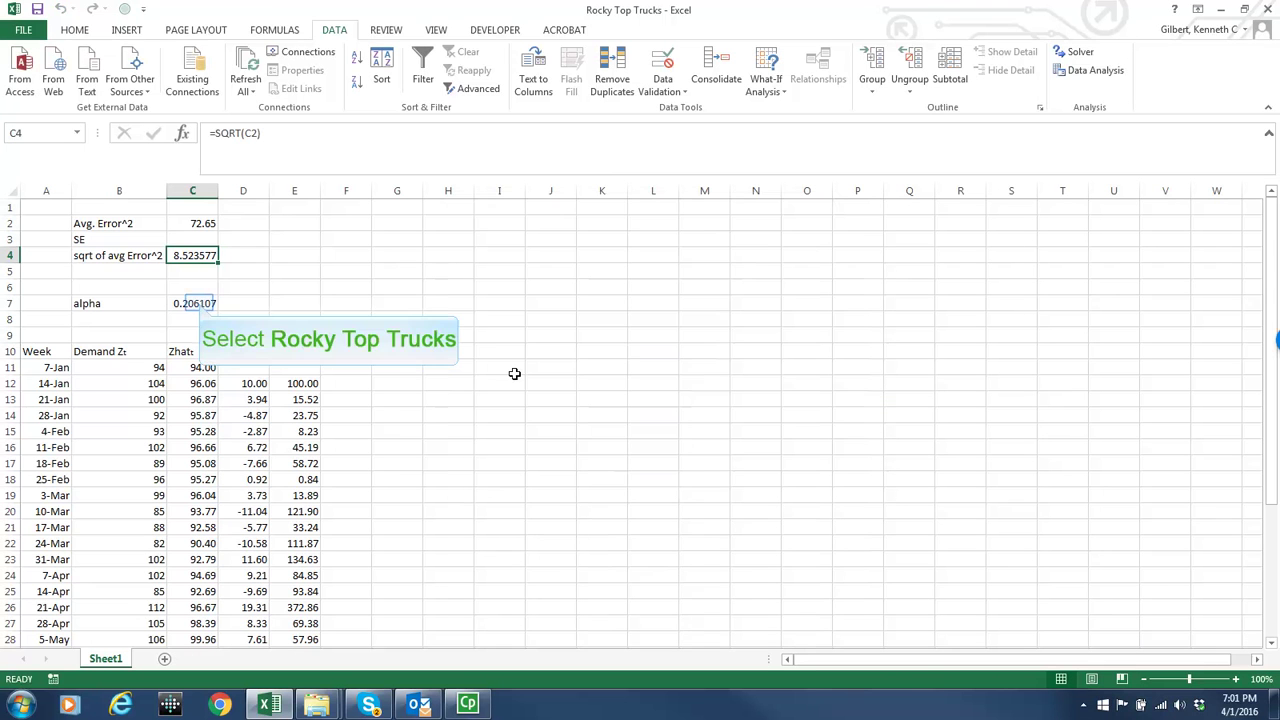
click(199, 303)
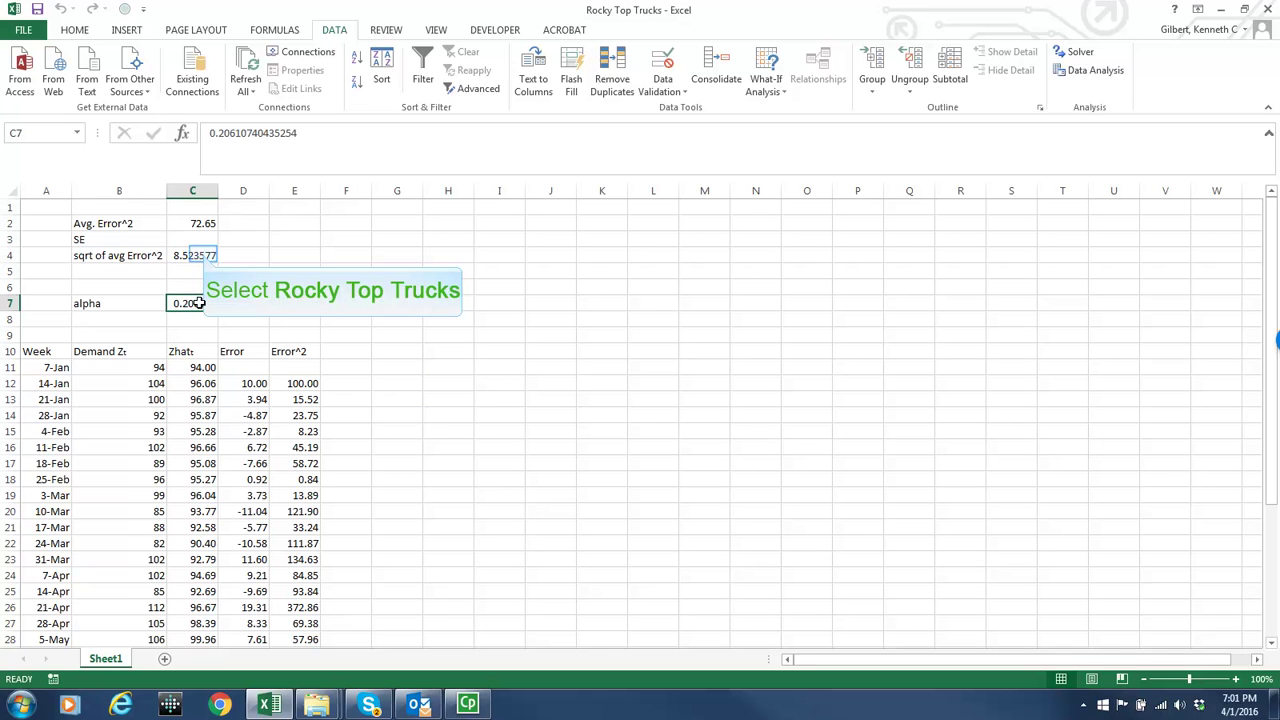
click(203, 255)
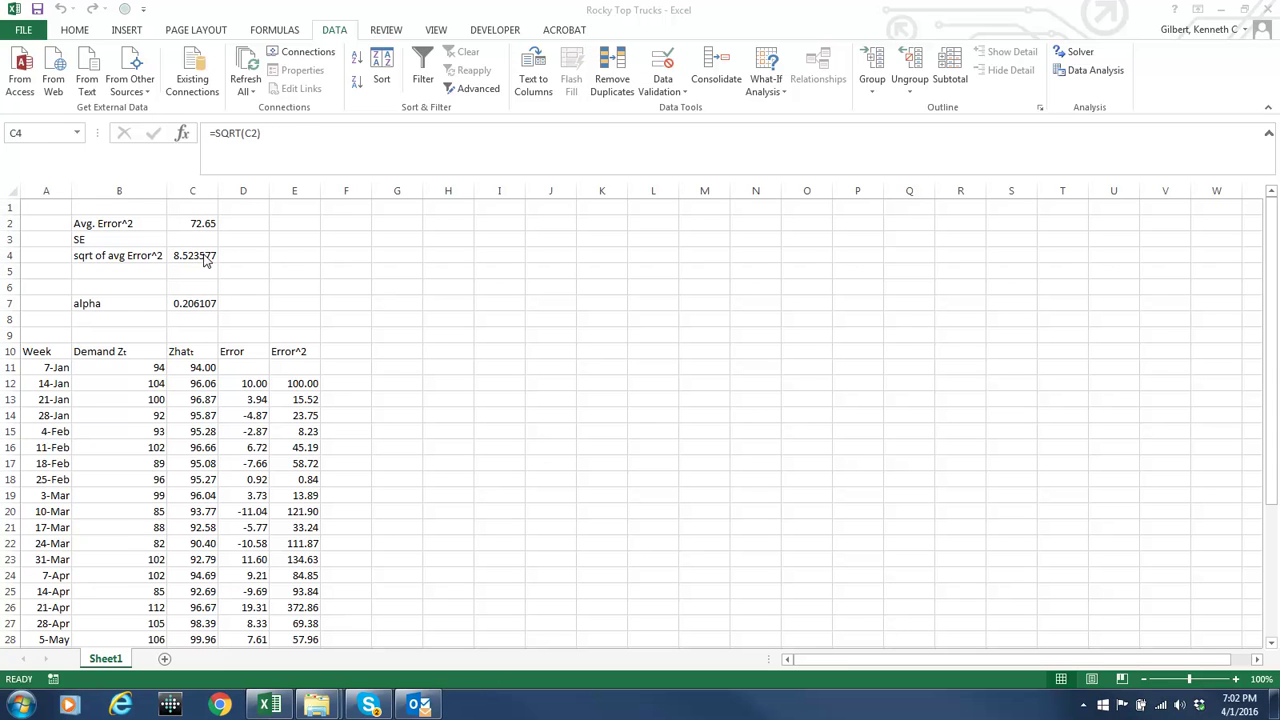